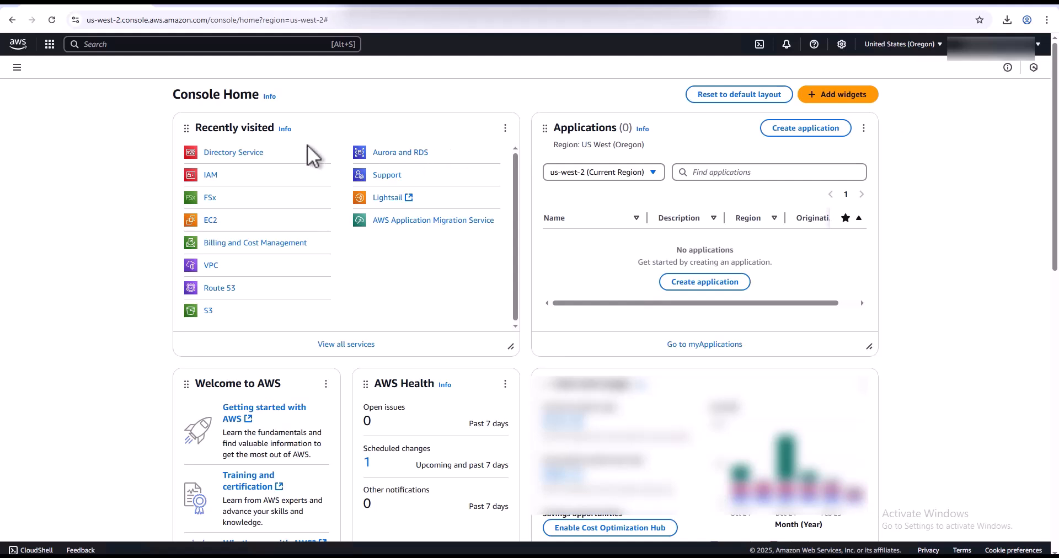
# - Start an AWS Managed Microsoft AD setup from Directory Service and advance to directory information
pyautogui.click(240, 155)
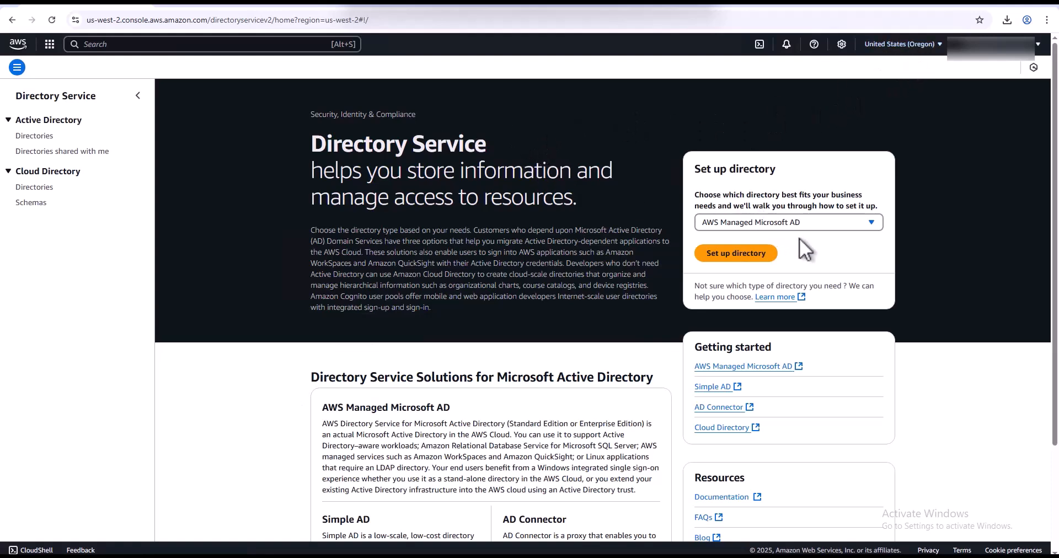
pyautogui.click(748, 255)
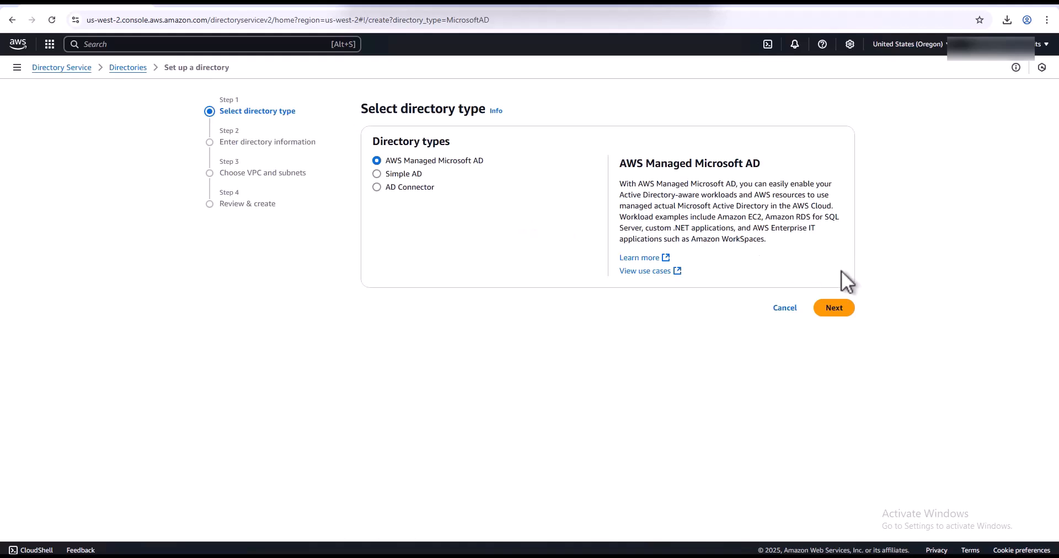
pyautogui.click(839, 309)
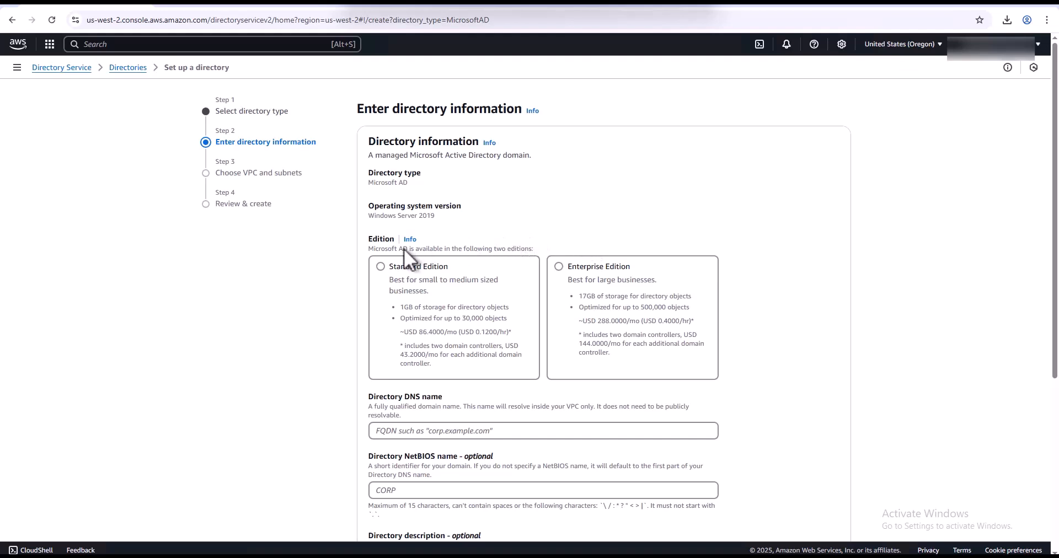
# - Choose Standard Edition with DNS name TechHelp.local and NetBIOS name TechHelp
pyautogui.click(380, 267)
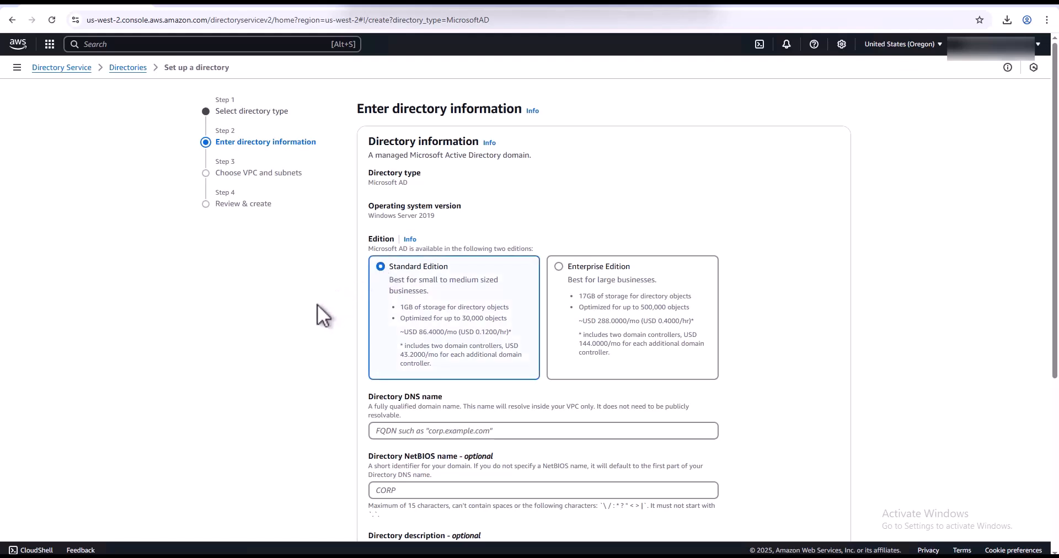
pyautogui.scroll(-3, 316, 306)
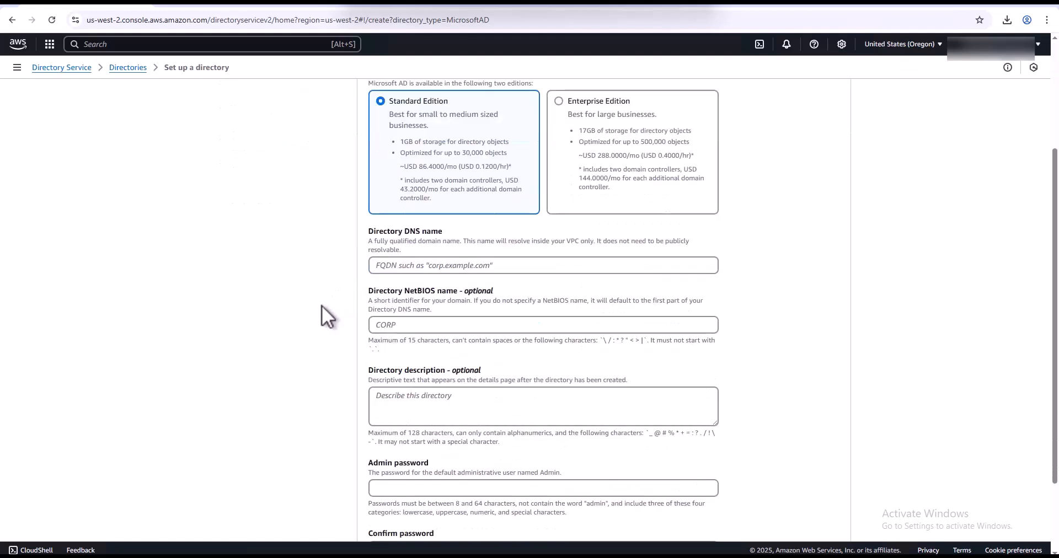
pyautogui.click(409, 267)
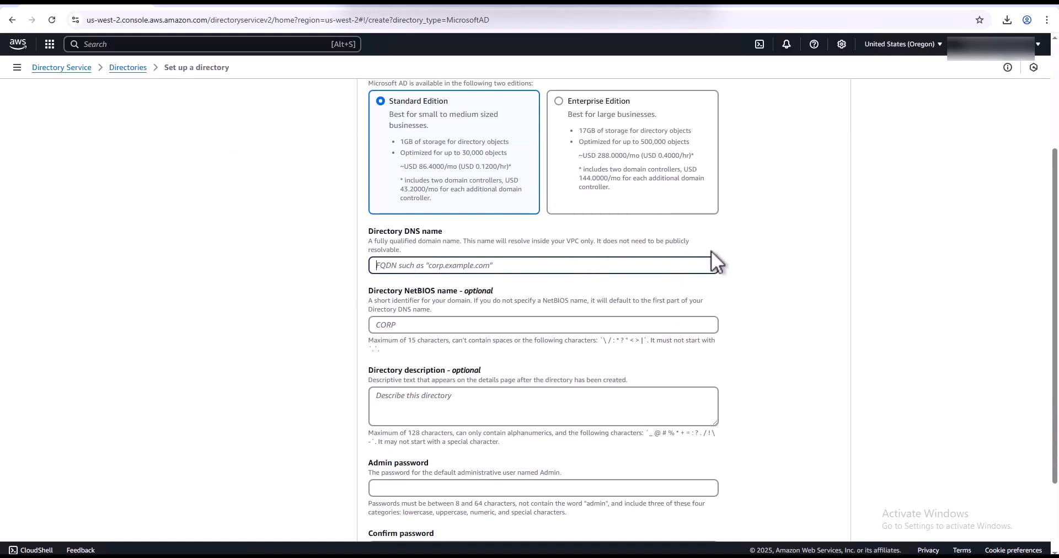
pyautogui.write('TechHelp.local')
pyautogui.click(551, 323)
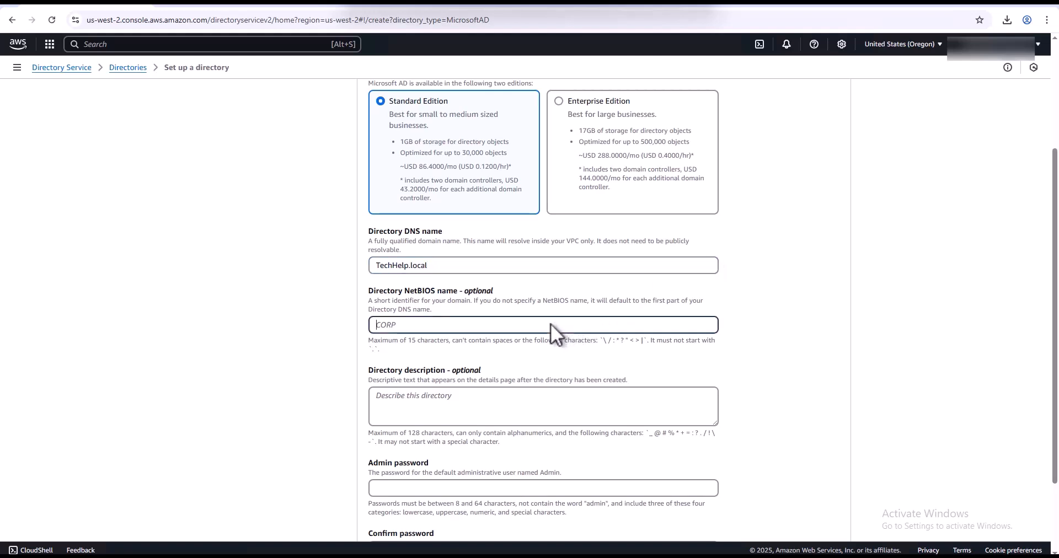
pyautogui.write('TechHelp')
pyautogui.scroll(-2, 575, 342)
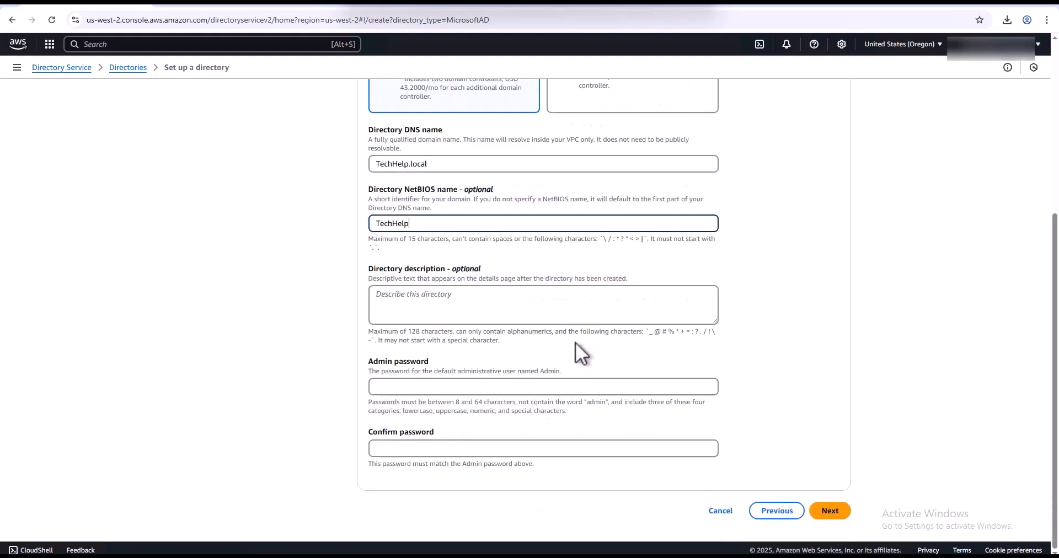
# - Enter the directory admin password and begin confirming it
pyautogui.click(599, 385)
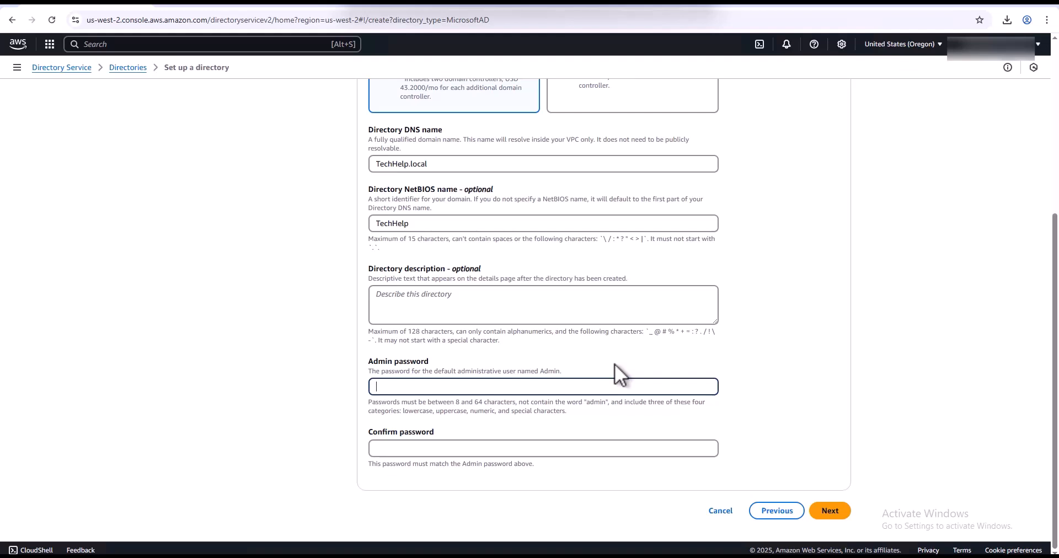
pyautogui.write('••••••••')
pyautogui.press('BackSpace')
pyautogui.press('BackSpace')
pyautogui.press('BackSpace')
pyautogui.press('BackSpace')
pyautogui.press('BackSpace')
pyautogui.press('BackSpace')
pyautogui.press('BackSpace')
pyautogui.press('BackSpace')
pyautogui.write('•••••••••••••')
pyautogui.press('Tab')
pyautogui.write('•')
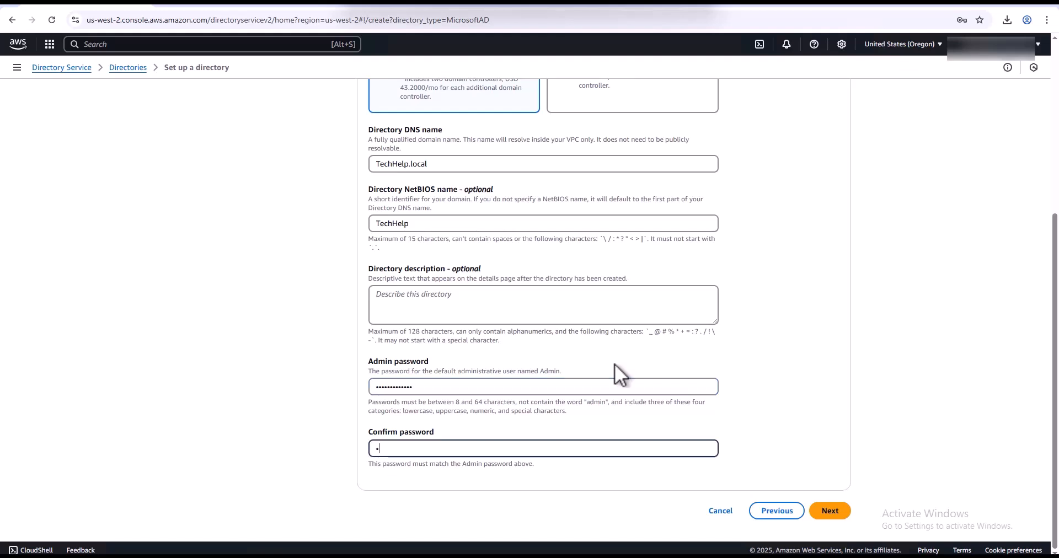
pyautogui.write('••••••••••')
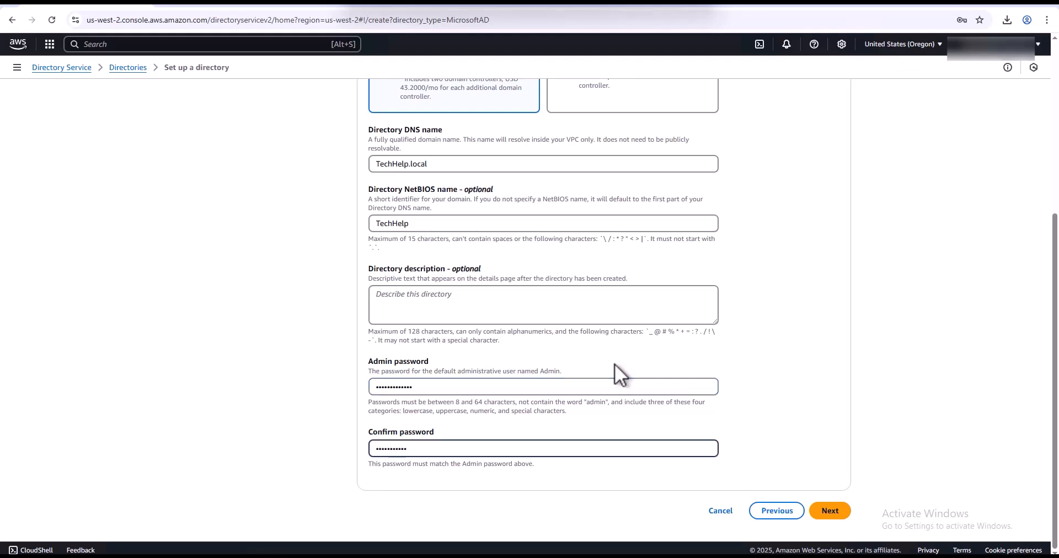
pyautogui.write('•')
# - Place the directory in the 172.31.0.0/16 VPC using subnets in us-west-2c and us-west-2a
pyautogui.click(835, 513)
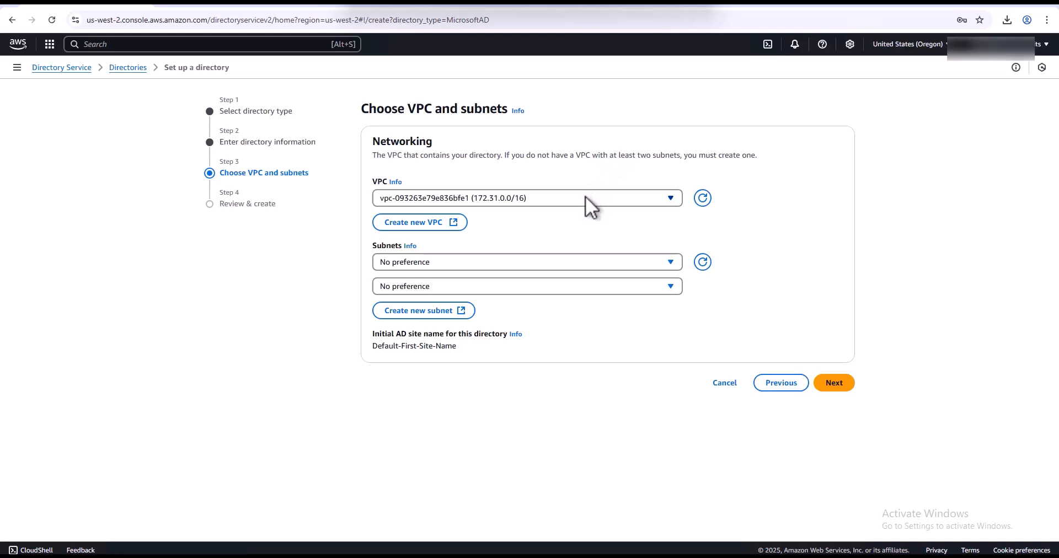
pyautogui.click(669, 264)
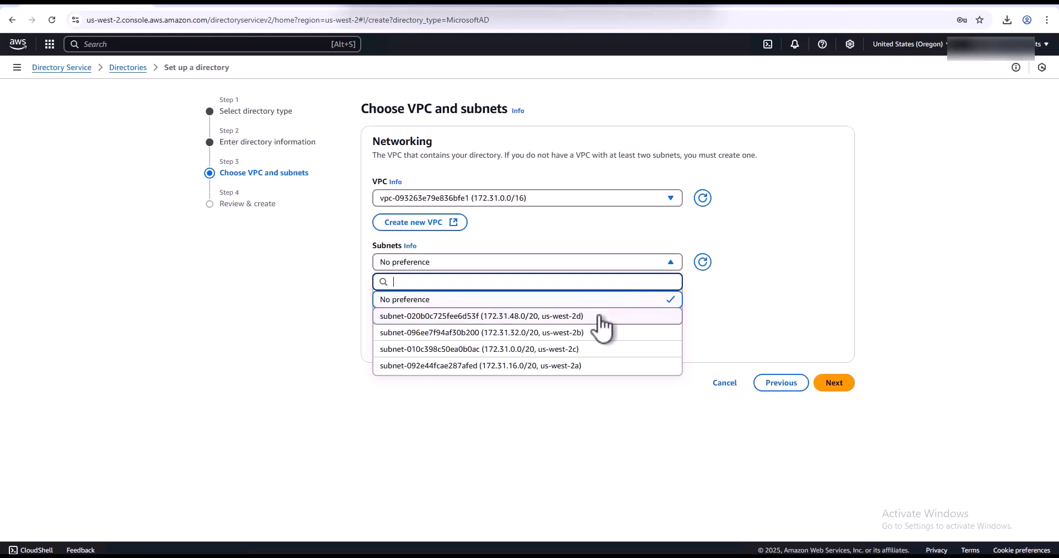
pyautogui.click(595, 349)
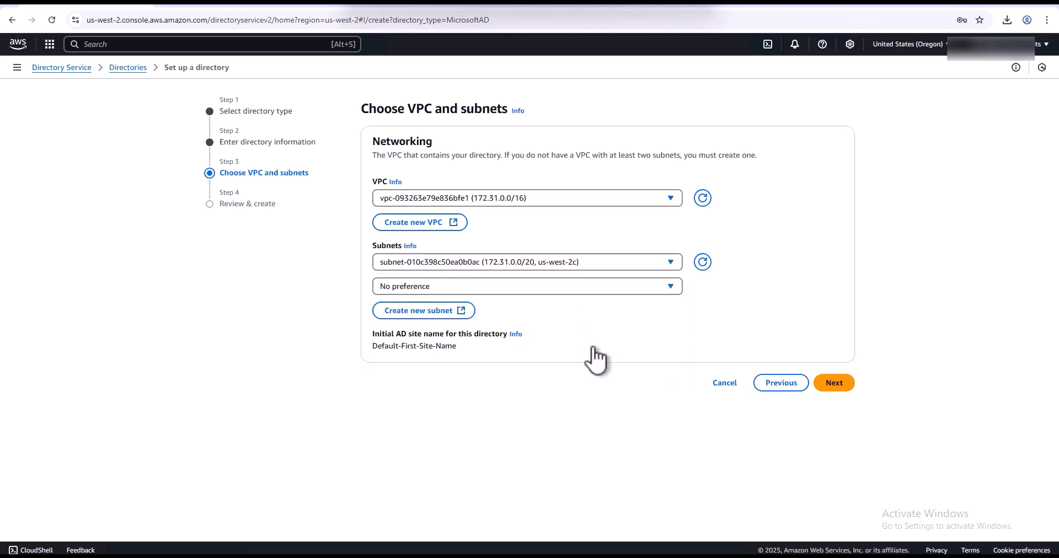
pyautogui.click(670, 287)
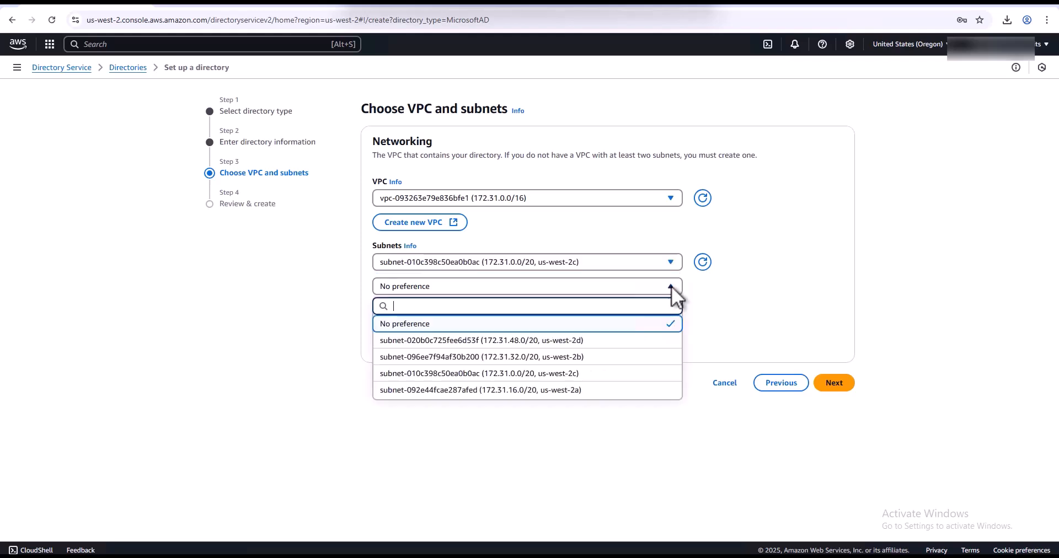
pyautogui.click(610, 390)
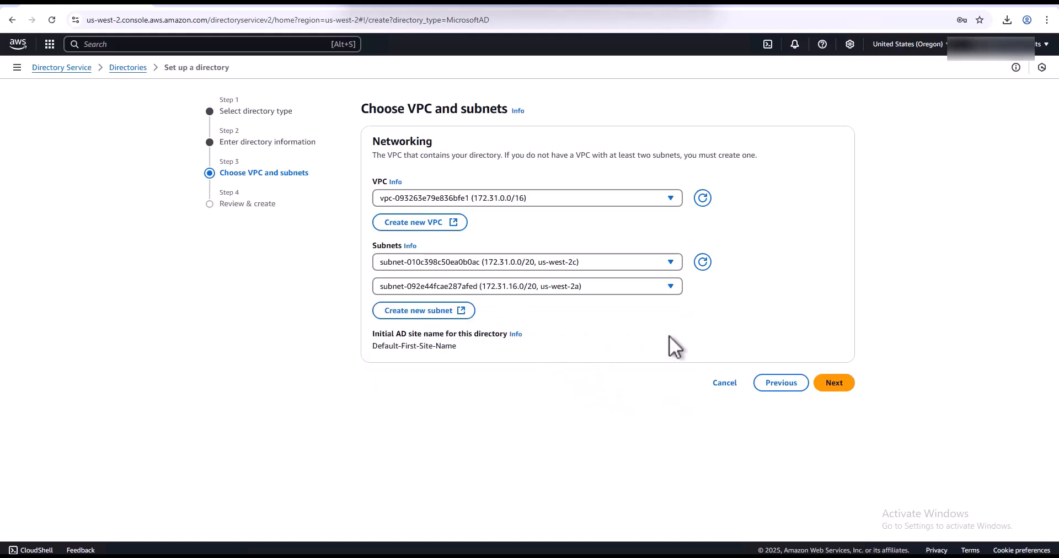
pyautogui.click(838, 385)
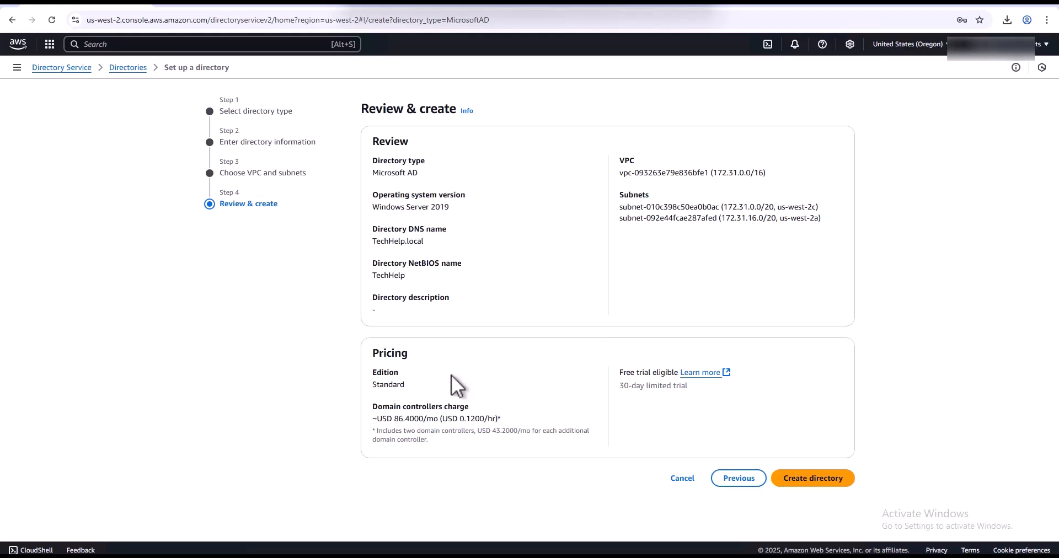
# - Create the TechHelp.local directory and open its d-926784ec83 details page
pyautogui.click(810, 477)
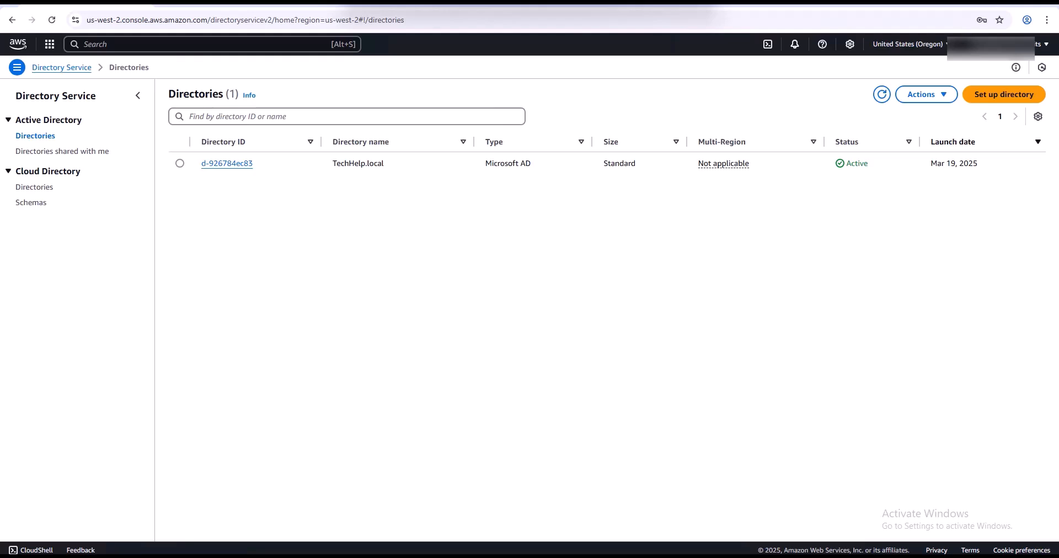
pyautogui.click(231, 164)
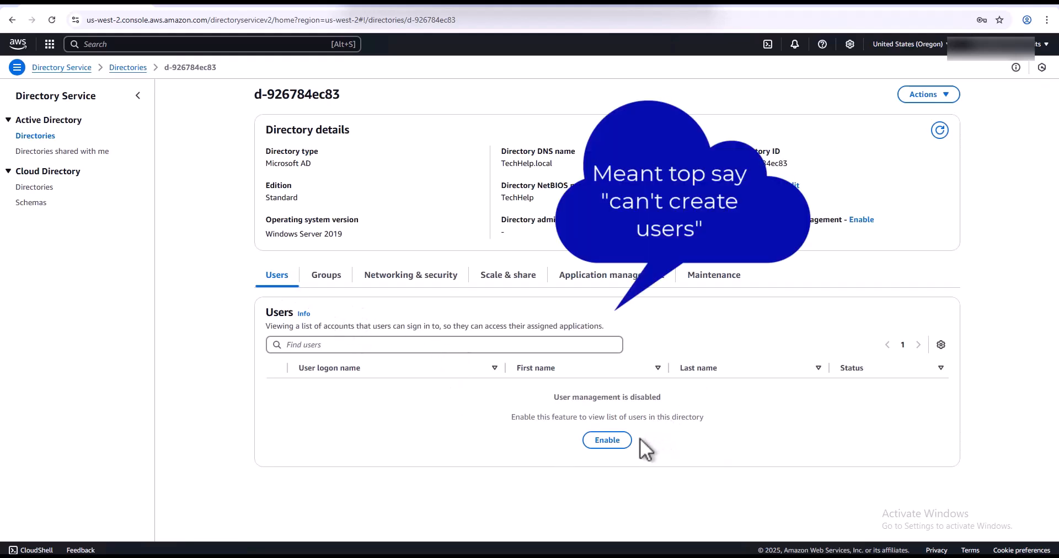
# - Enable user and group management for TechHelp.local and refresh until five users appear
pyautogui.click(612, 445)
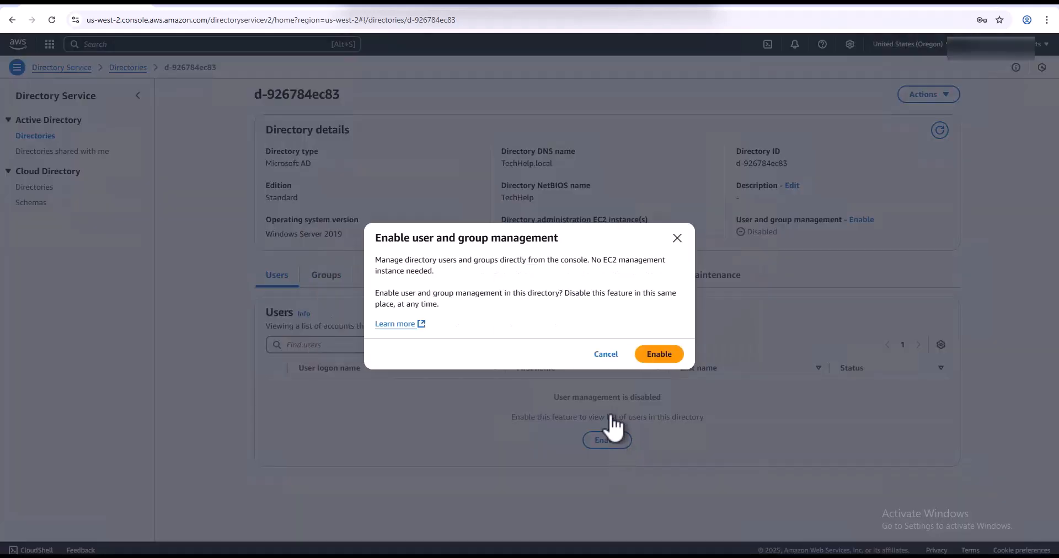
pyautogui.click(657, 355)
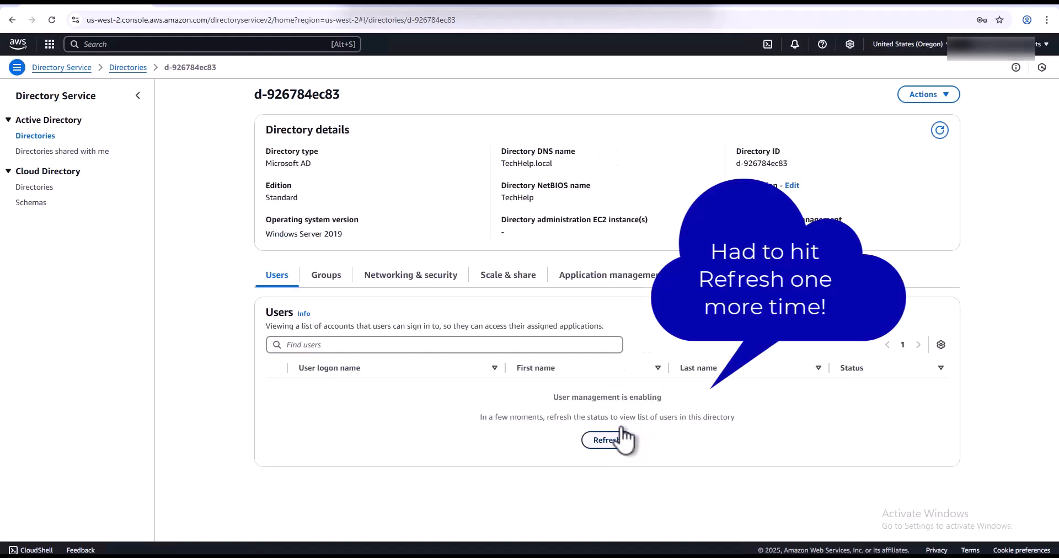
pyautogui.click(325, 277)
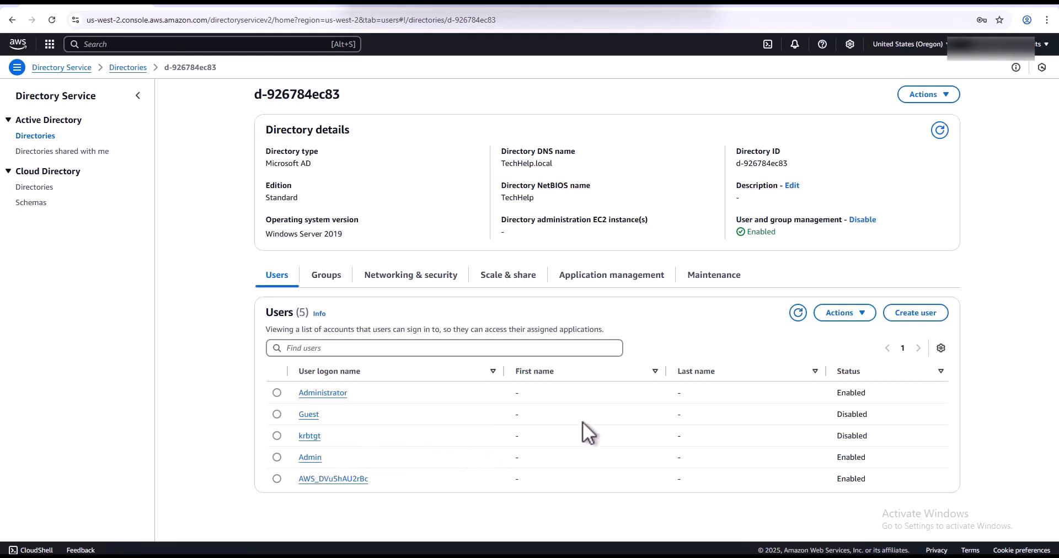
# - Begin a new directory user with logon name Test and enter its password
pyautogui.click(909, 312)
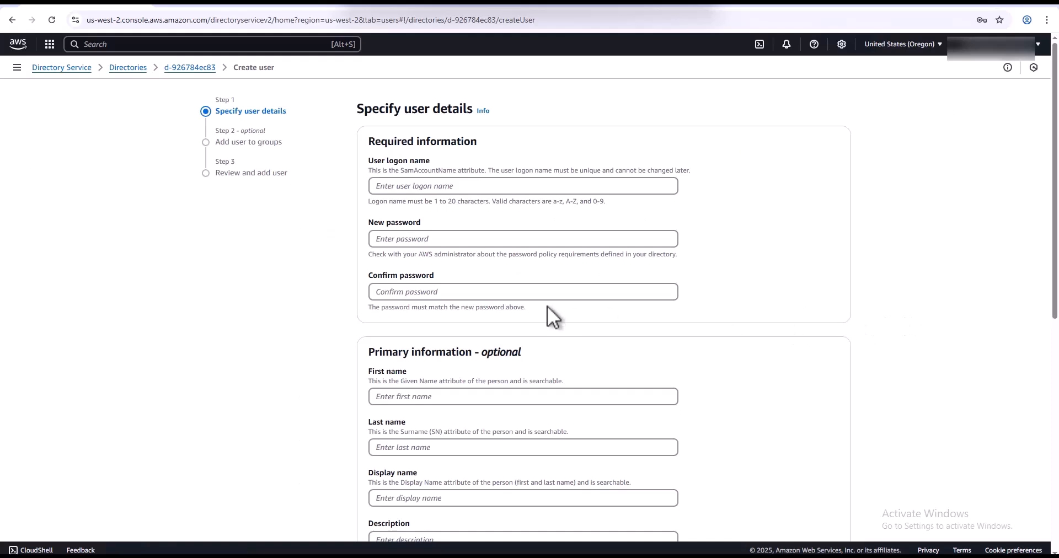
pyautogui.click(432, 186)
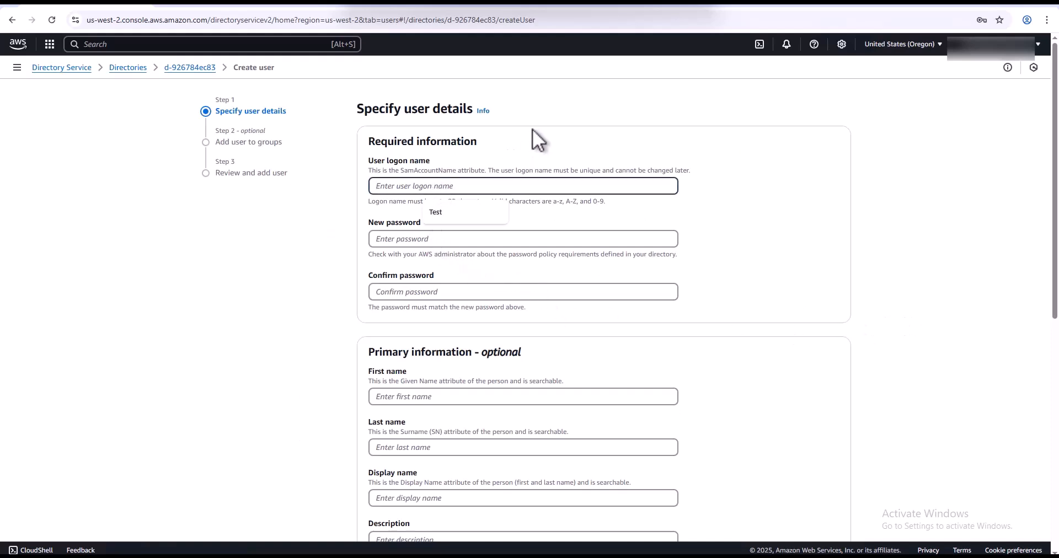
pyautogui.click(462, 211)
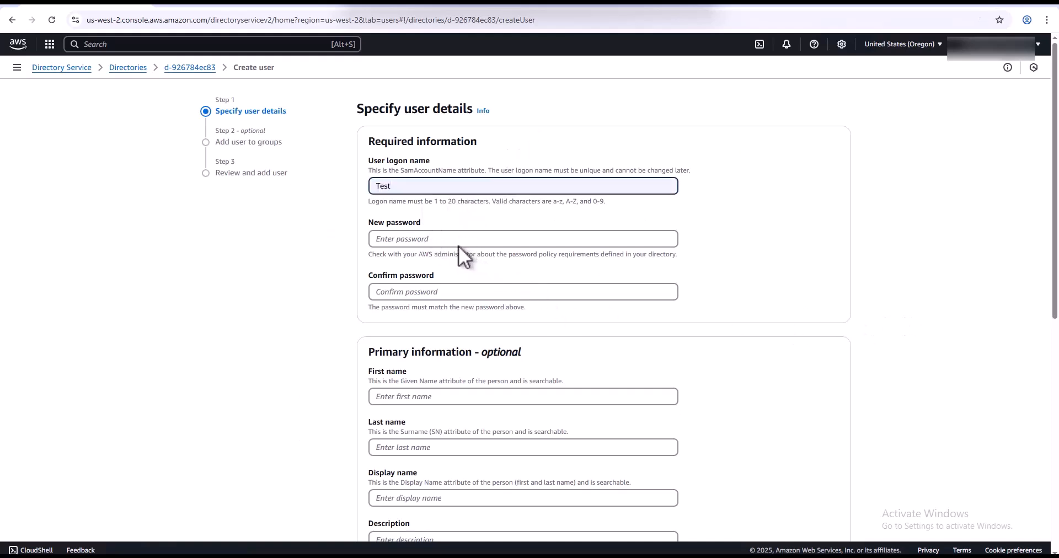
pyautogui.click(460, 241)
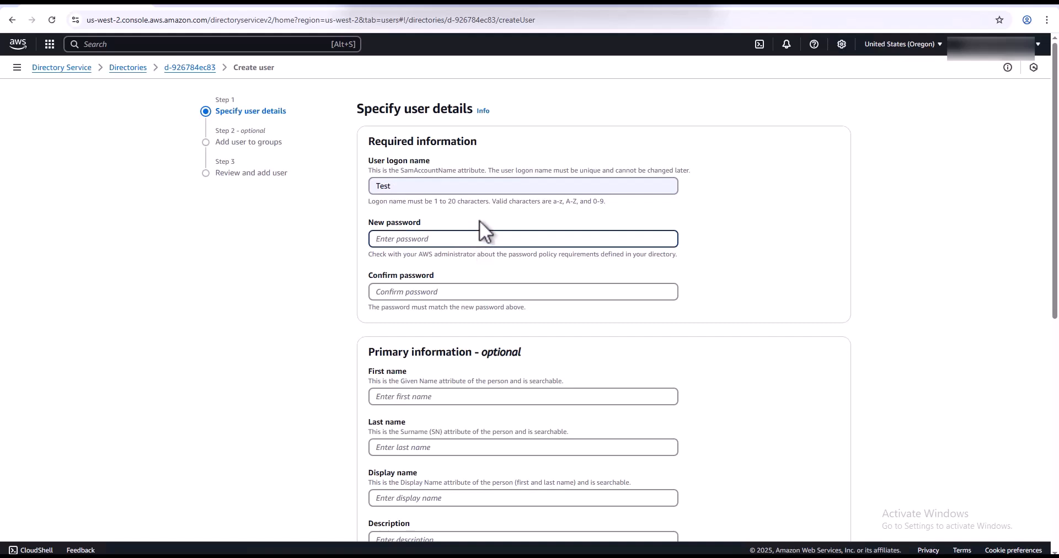
pyautogui.write('Password')
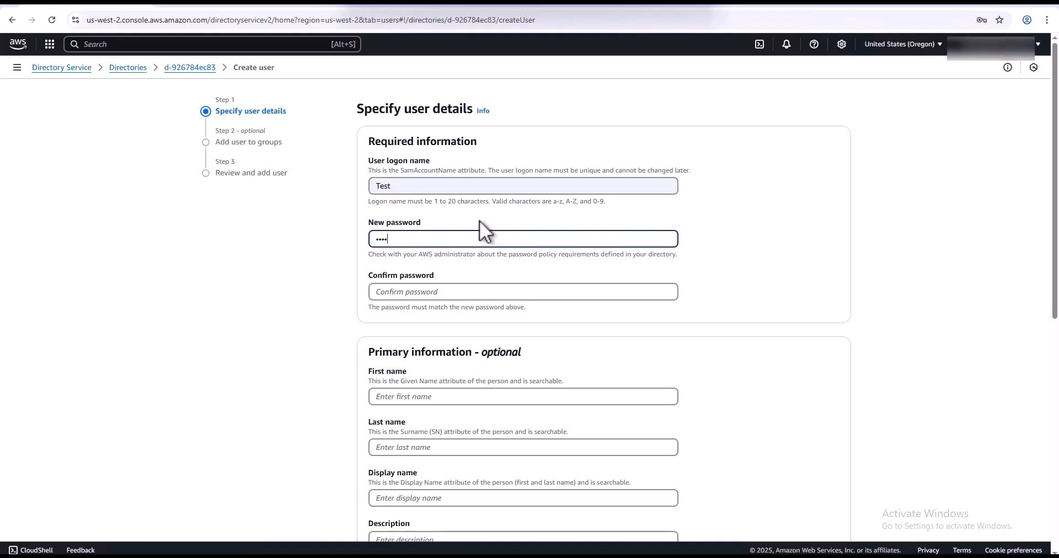
pyautogui.write('123')
pyautogui.press('Tab')
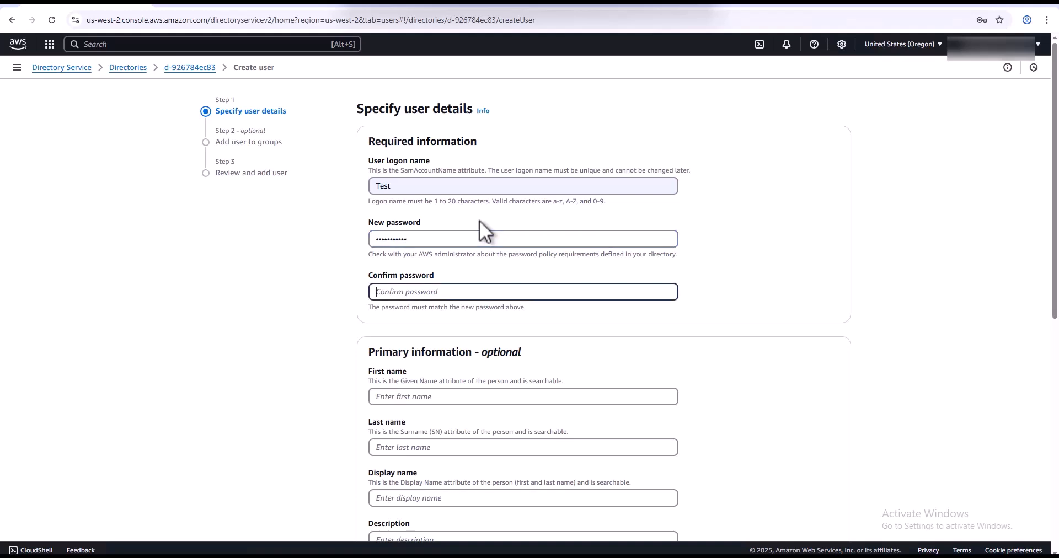
pyautogui.write('Password123')
# - Review the additional contact and account settings for Test and proceed to group membership
pyautogui.scroll(-4, 478, 318)
pyautogui.scroll(4, 477, 325)
pyautogui.scroll(-4, 484, 329)
pyautogui.scroll(-2, 489, 336)
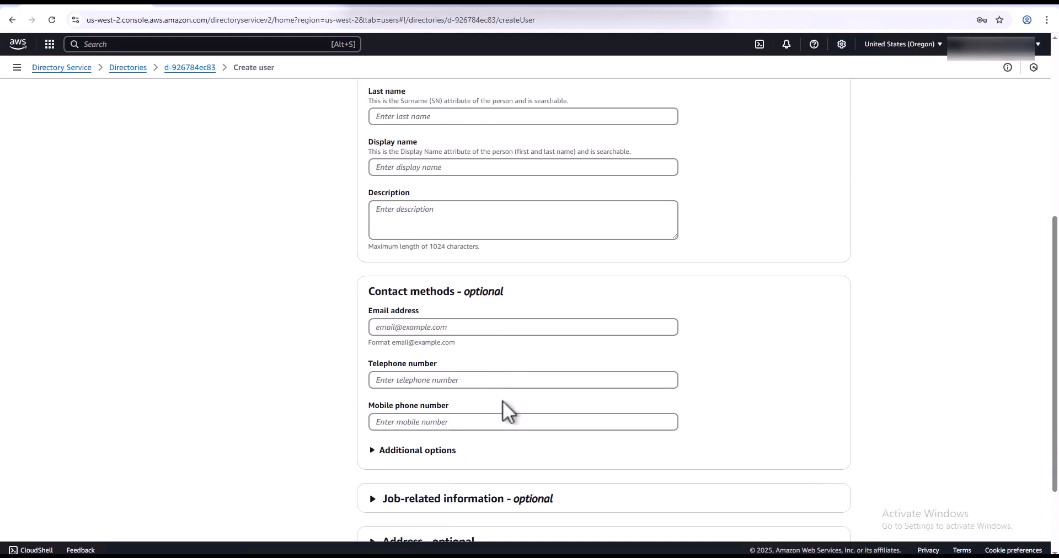
pyautogui.scroll(-2, 502, 401)
pyautogui.click(436, 343)
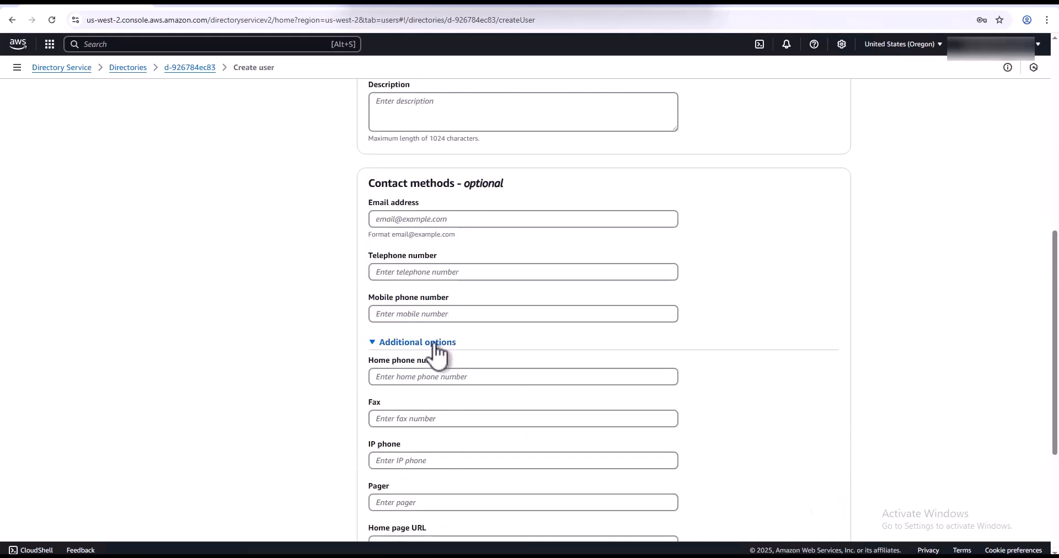
pyautogui.scroll(-3, 543, 382)
pyautogui.scroll(-1, 542, 383)
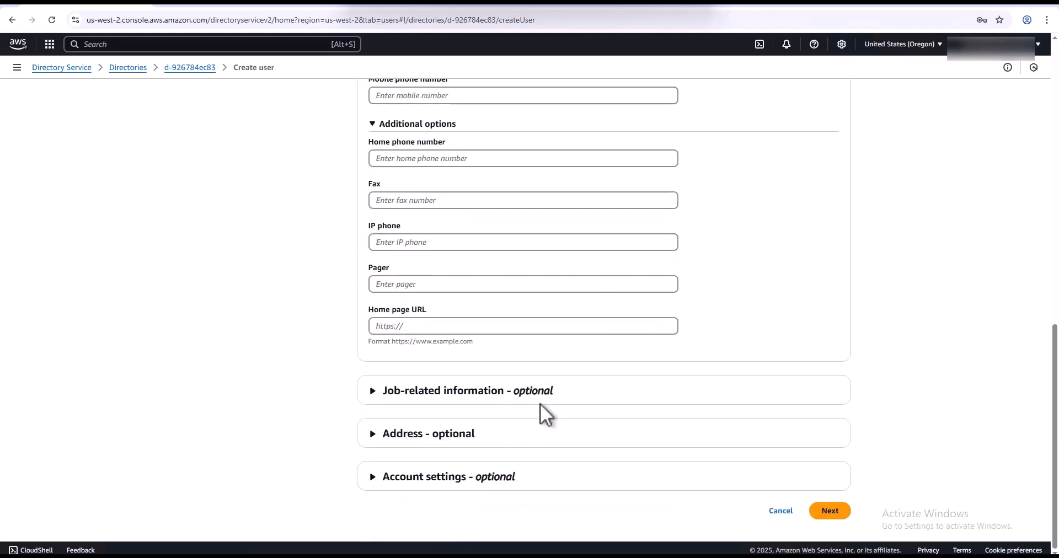
pyautogui.click(437, 478)
pyautogui.scroll(-3, 517, 452)
pyautogui.scroll(-2, 516, 451)
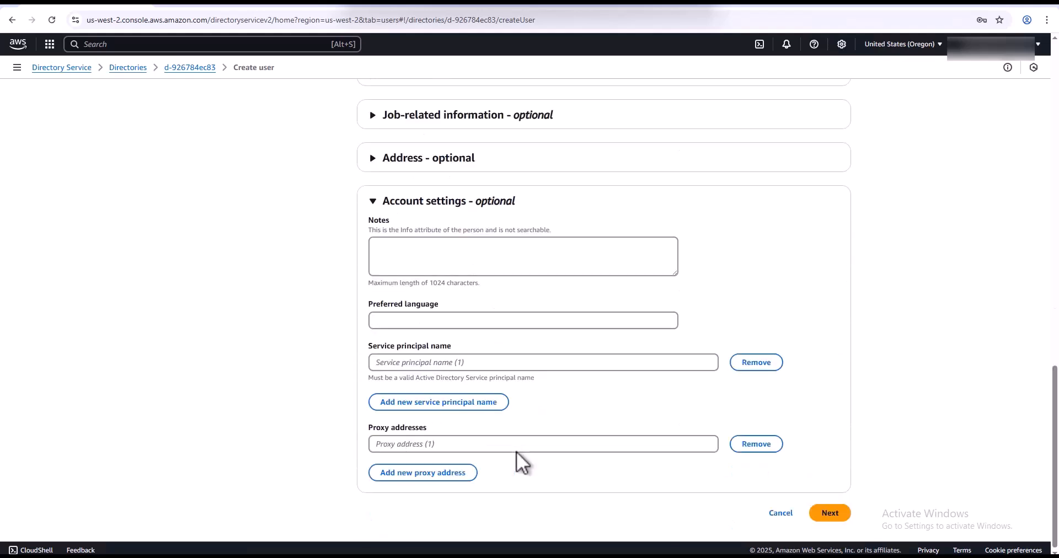
pyautogui.click(828, 513)
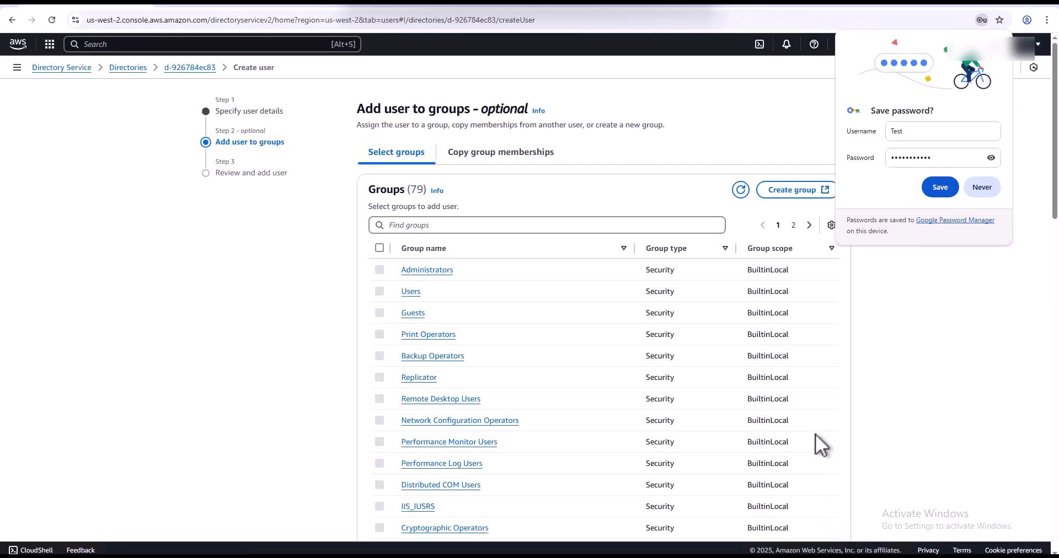
# - Dismiss Chrome's save-password popup, skip extra groups, and create user Test
pyautogui.click(1001, 42)
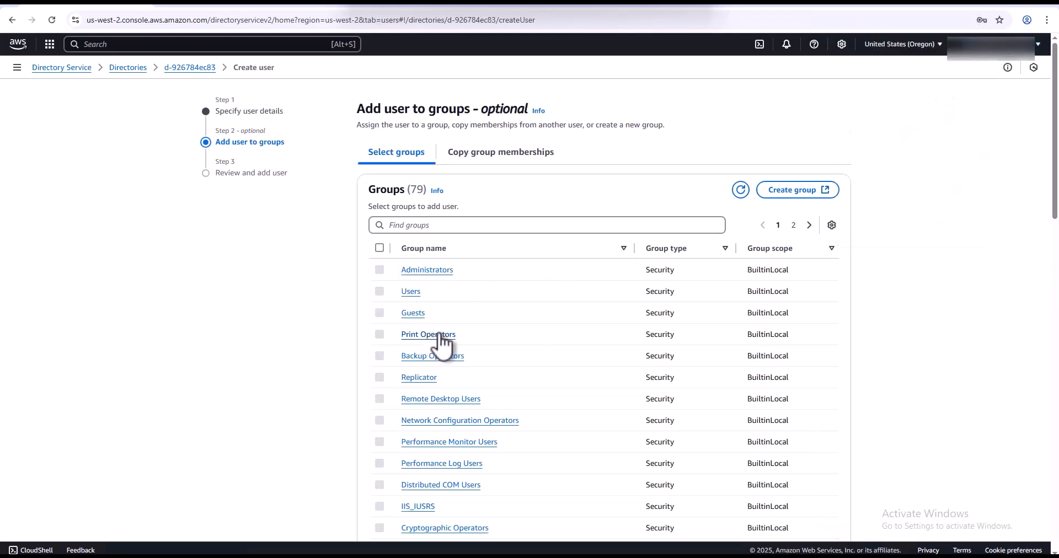
pyautogui.scroll(-15, 463, 330)
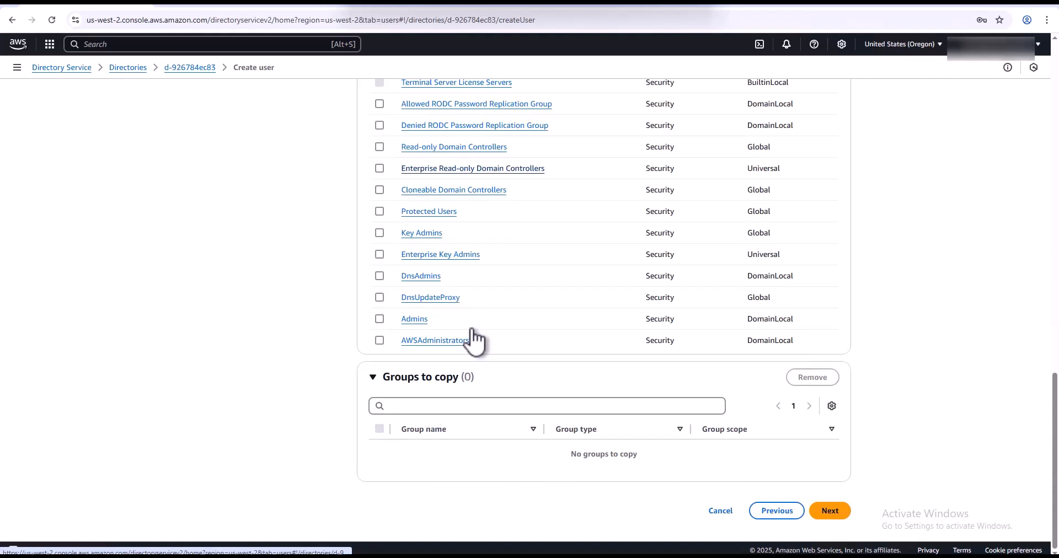
pyautogui.click(833, 513)
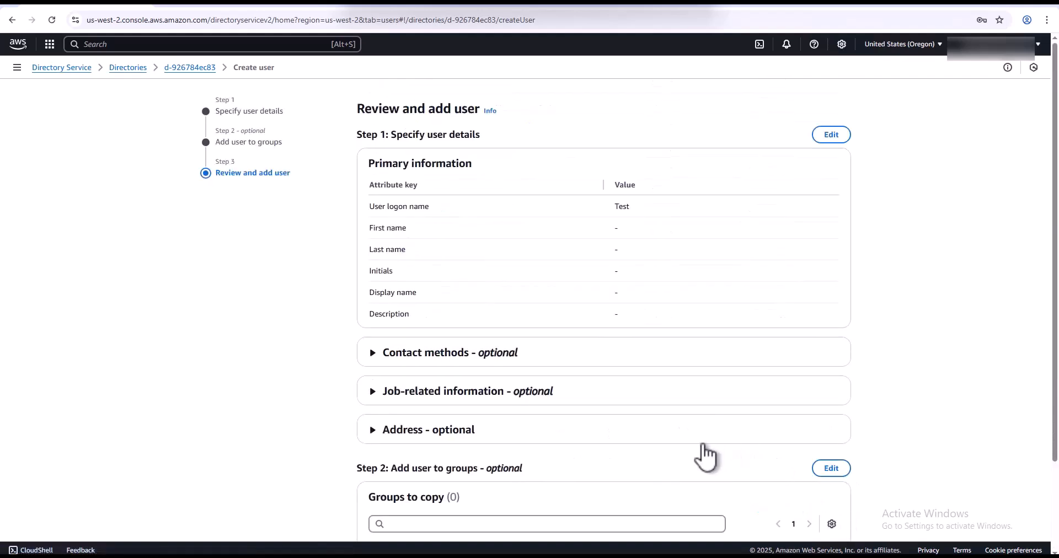
pyautogui.scroll(-2, 706, 455)
pyautogui.scroll(2, 706, 455)
pyautogui.scroll(-2, 628, 455)
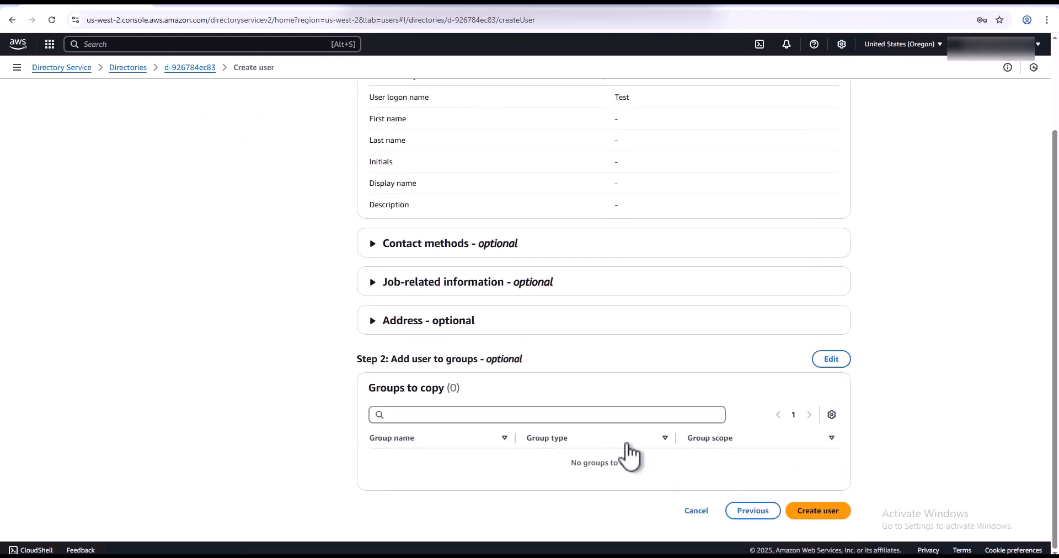
pyautogui.click(813, 510)
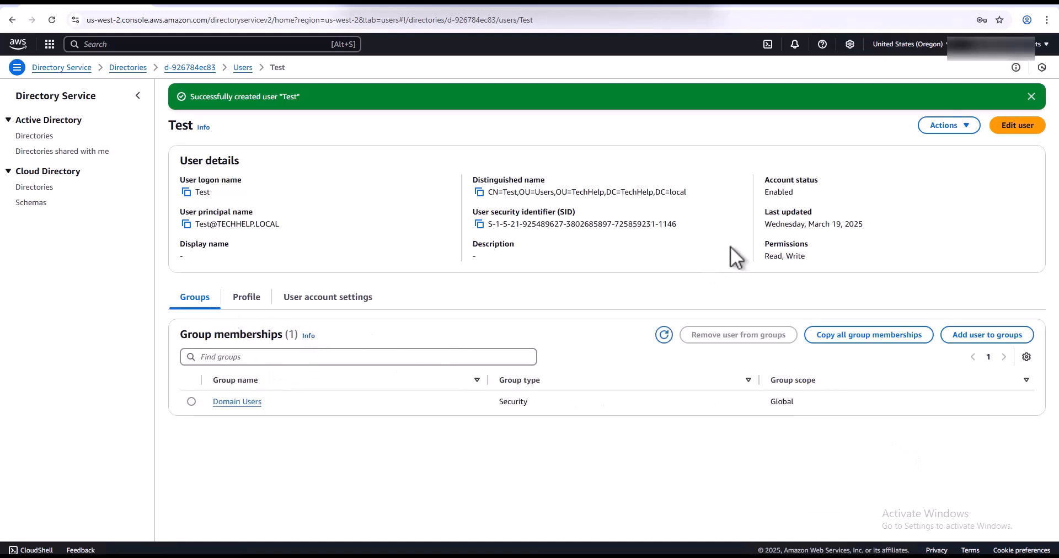
# - Close the green 'Successfully created user' banner on Test's details page
pyautogui.click(1031, 97)
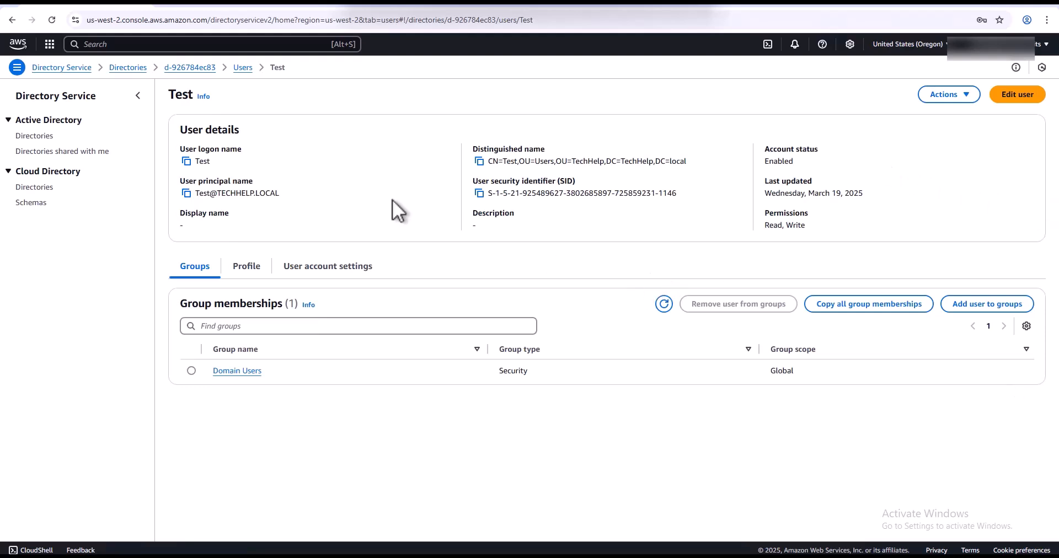
# - Open the EC2 console in a new browser tab via the ec2 service search
pyautogui.click(116, 45)
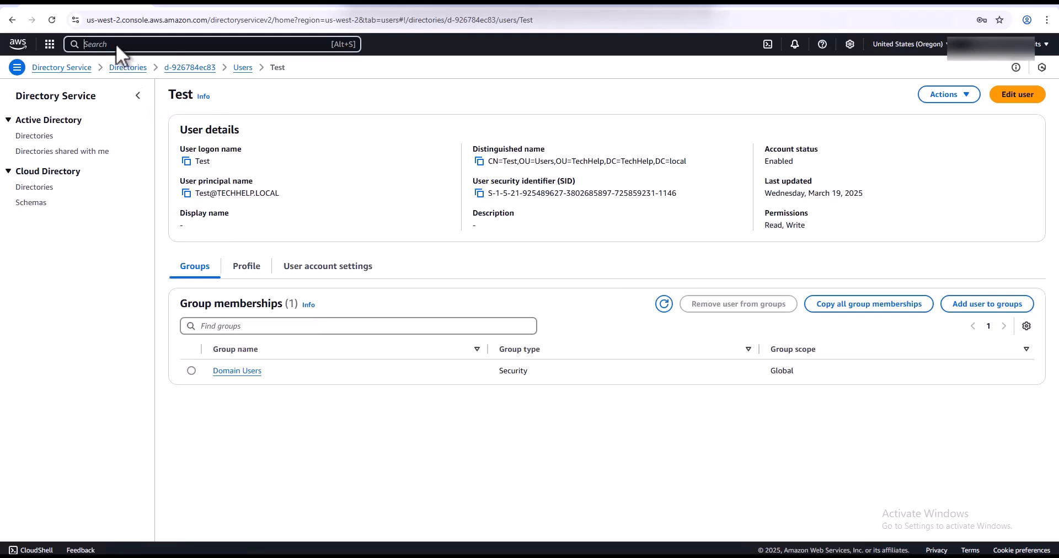
pyautogui.write('ec2')
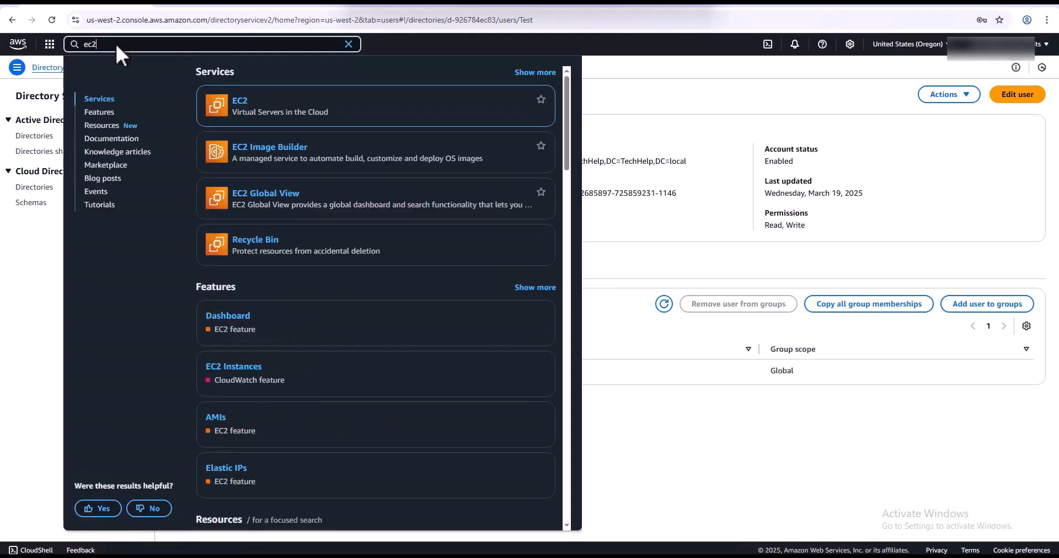
pyautogui.rightClick(243, 104)
pyautogui.click(260, 113)
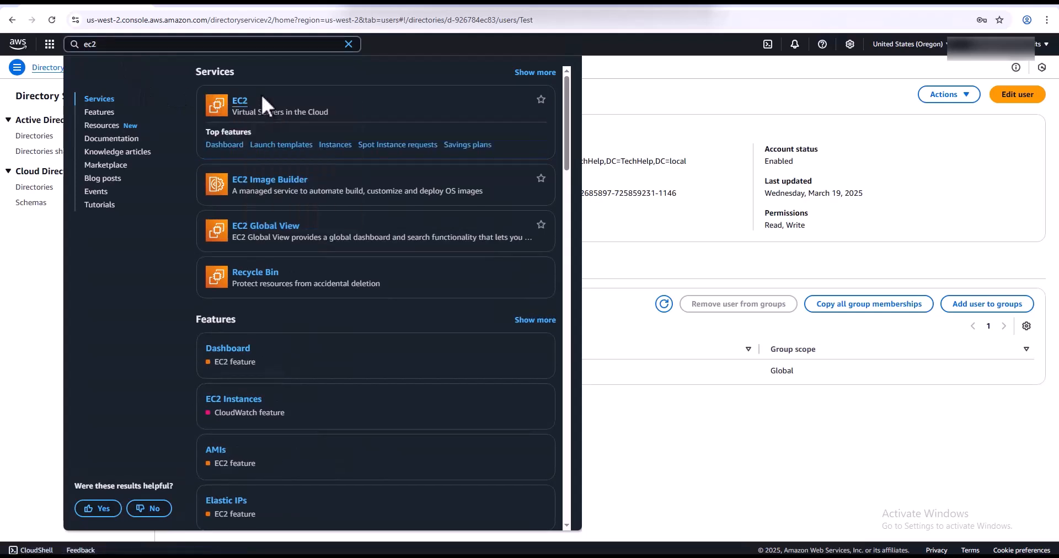
pyautogui.click(591, 86)
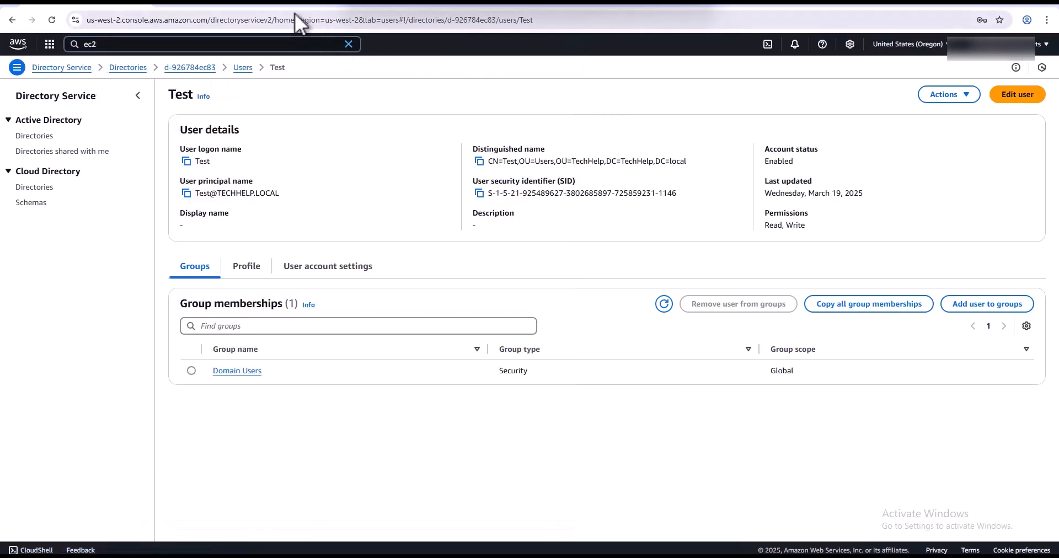
pyautogui.click(253, 7)
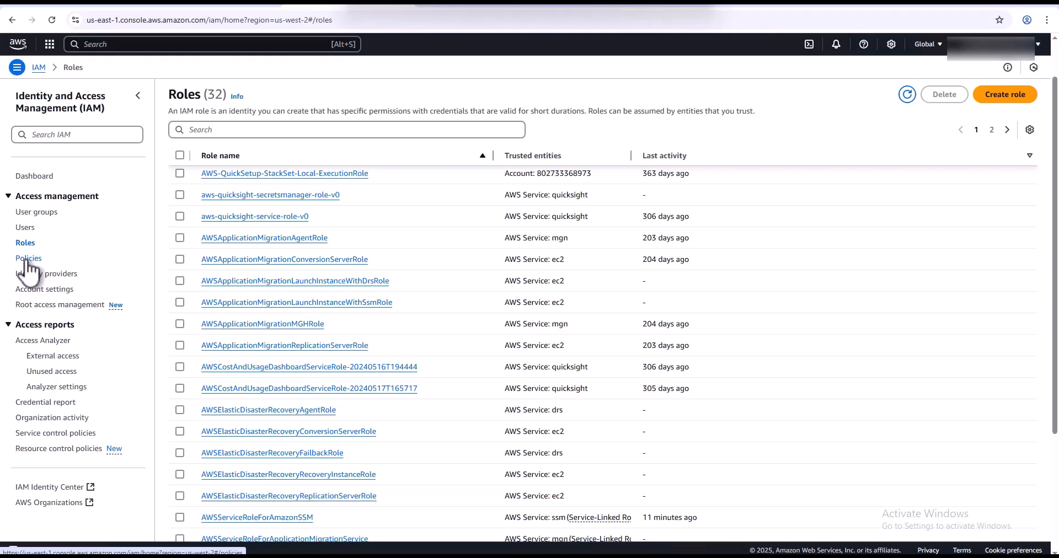
# - Create an IAM role trusted by the EC2 service and reach Add permissions
pyautogui.click(1004, 96)
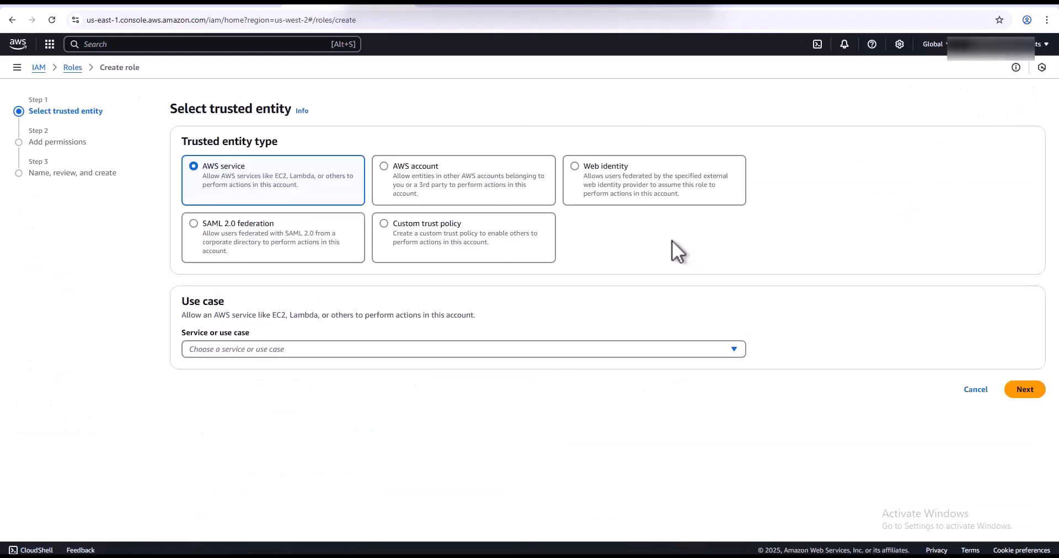
pyautogui.click(717, 353)
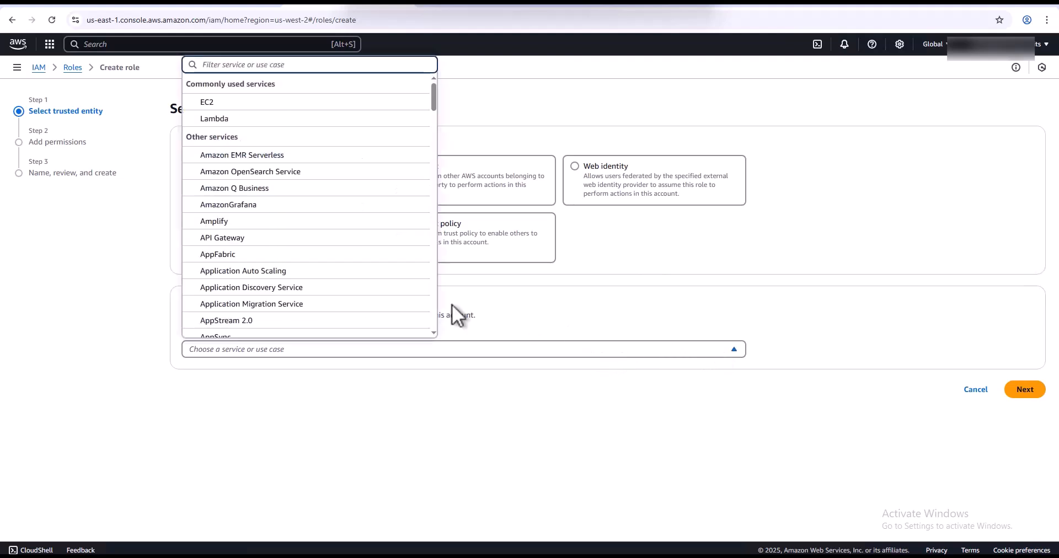
pyautogui.click(251, 103)
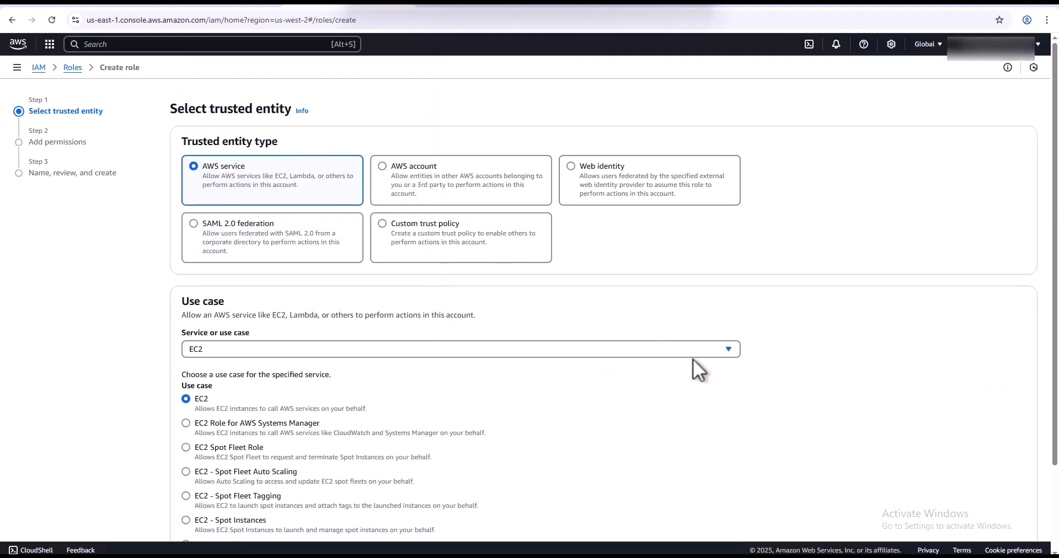
pyautogui.scroll(-2, 693, 359)
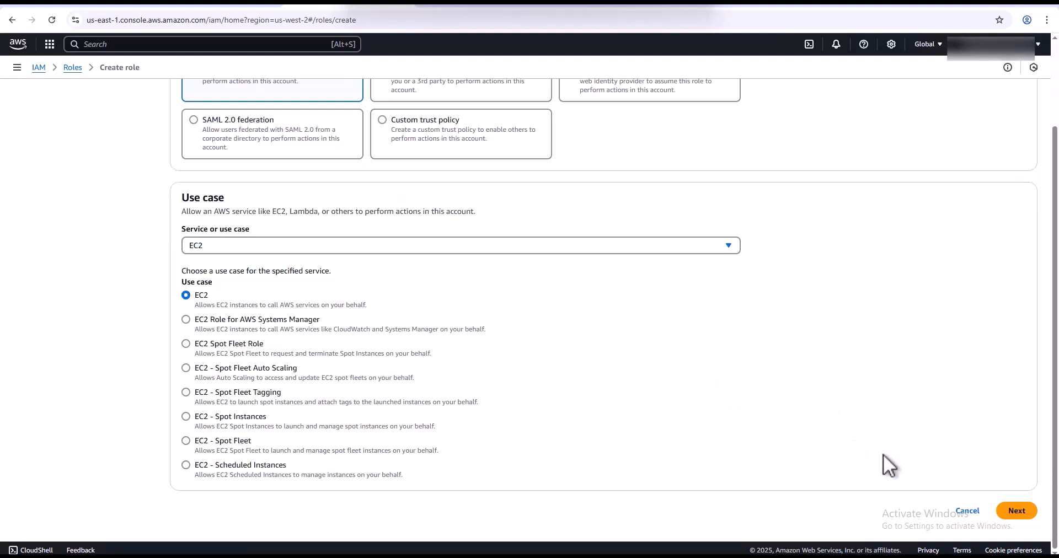
pyautogui.click(1018, 512)
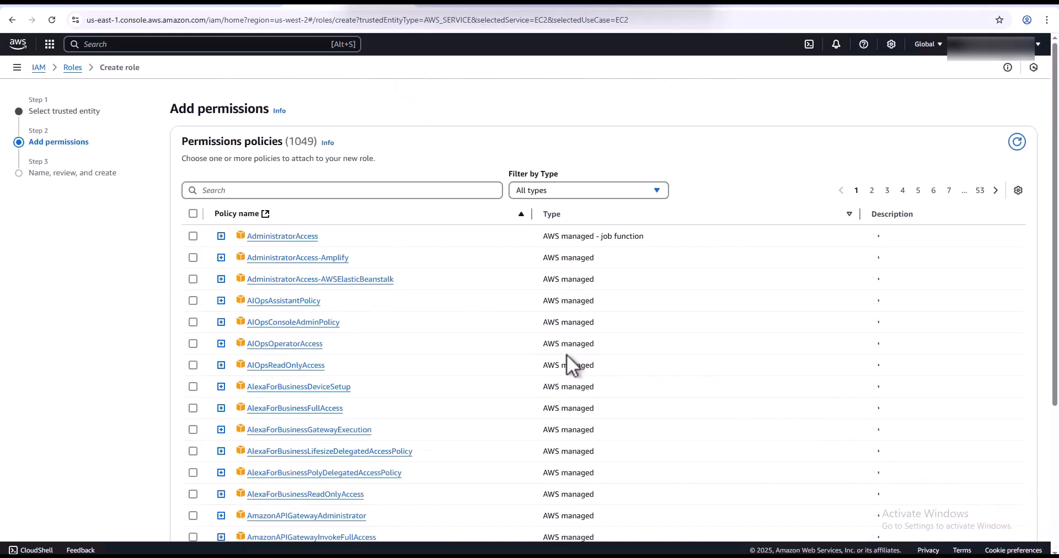
# - Attach the AmazonSSMManagedInstanceCore and AmazonSSMDirectoryServiceAccess policies to the new EC2 role
pyautogui.click(386, 190)
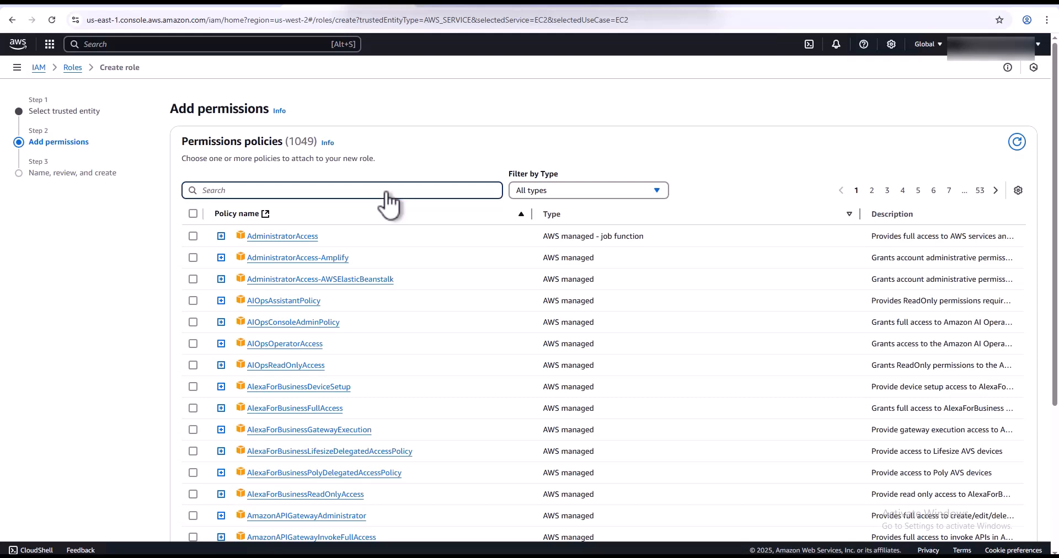
pyautogui.write('amazonSSM')
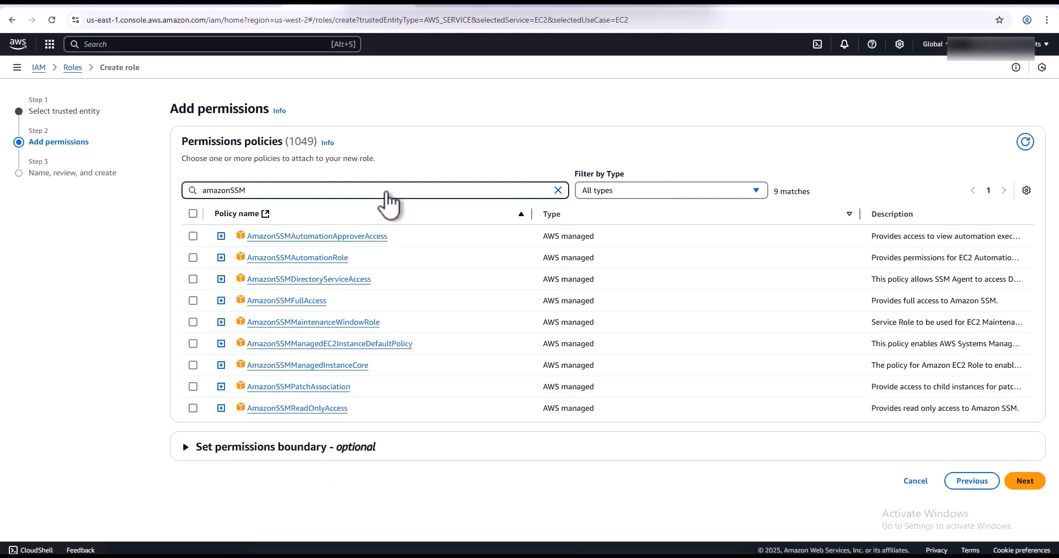
pyautogui.write('Man')
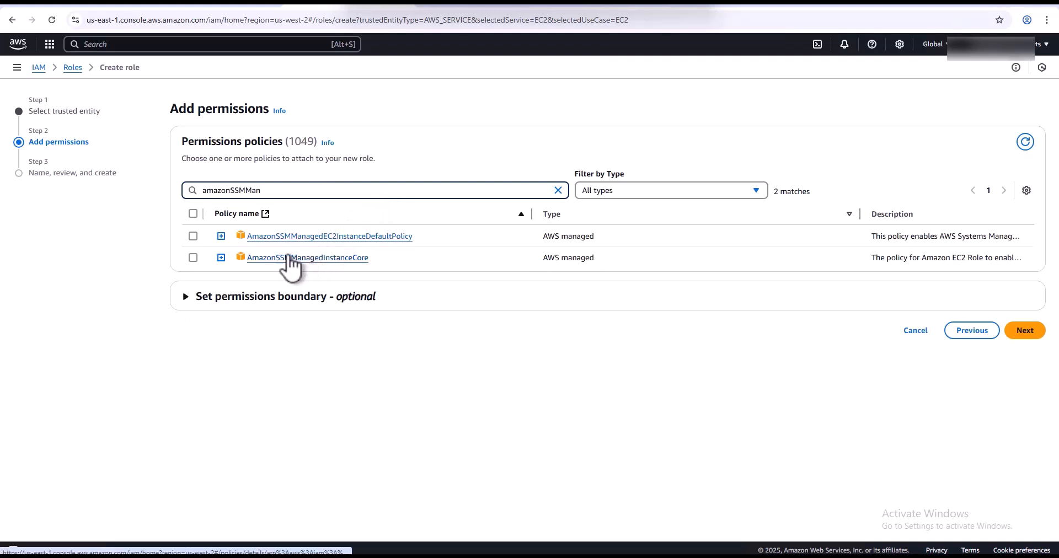
pyautogui.click(193, 257)
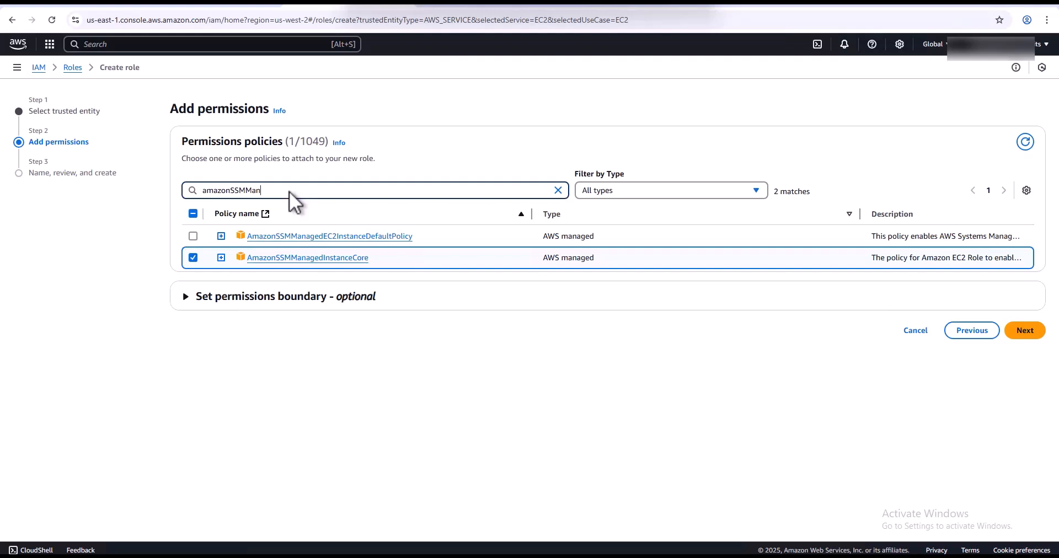
pyautogui.press('BackSpace')
pyautogui.press('BackSpace')
pyautogui.press('BackSpace')
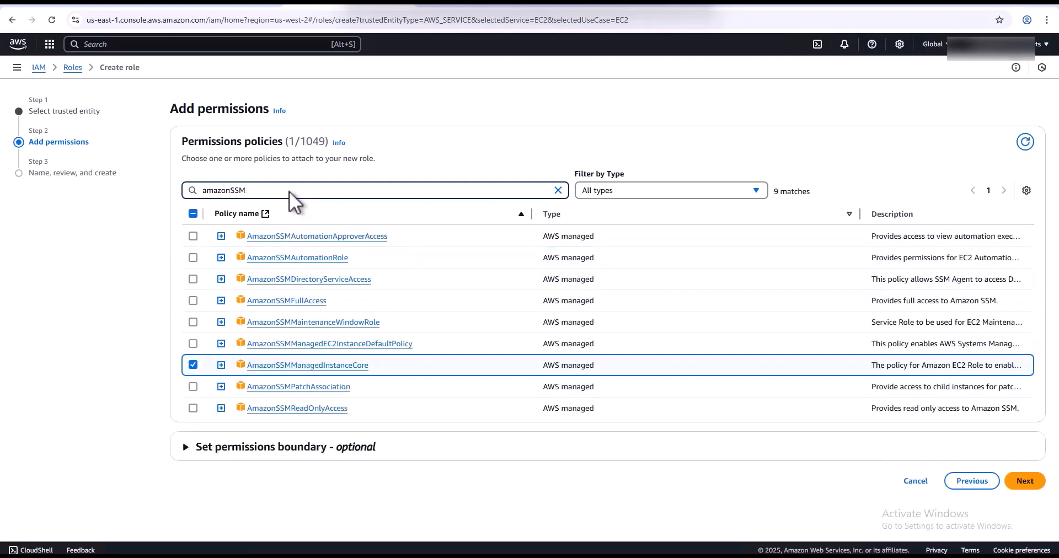
pyautogui.write('Directory')
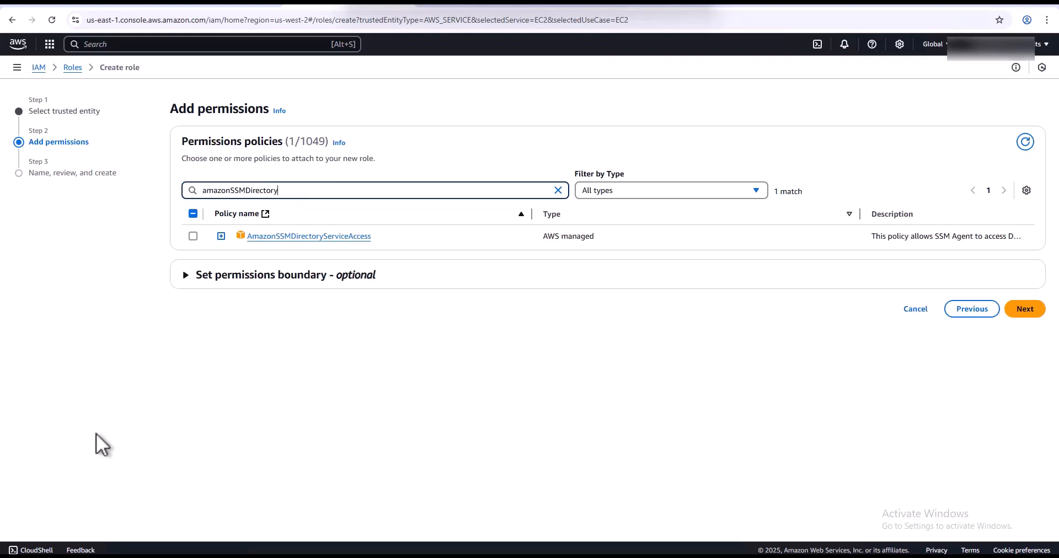
pyautogui.click(193, 236)
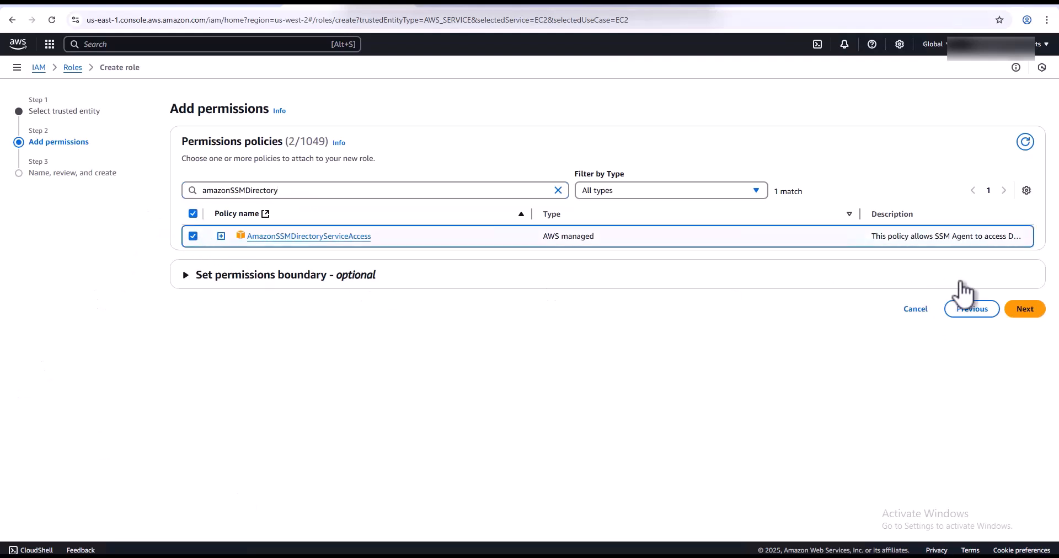
pyautogui.click(1023, 310)
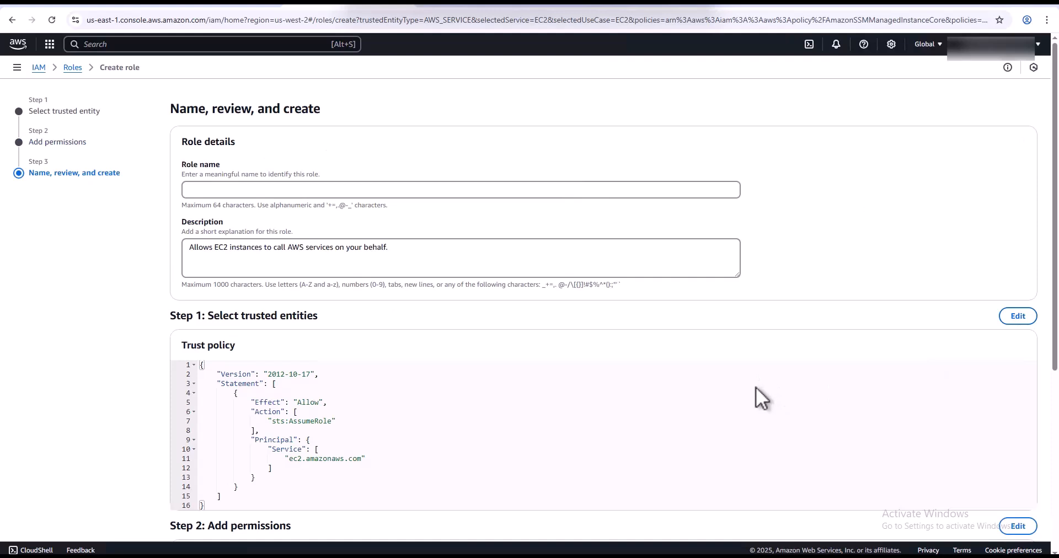
# - Name the role AWS-to-AD and create it
pyautogui.click(537, 193)
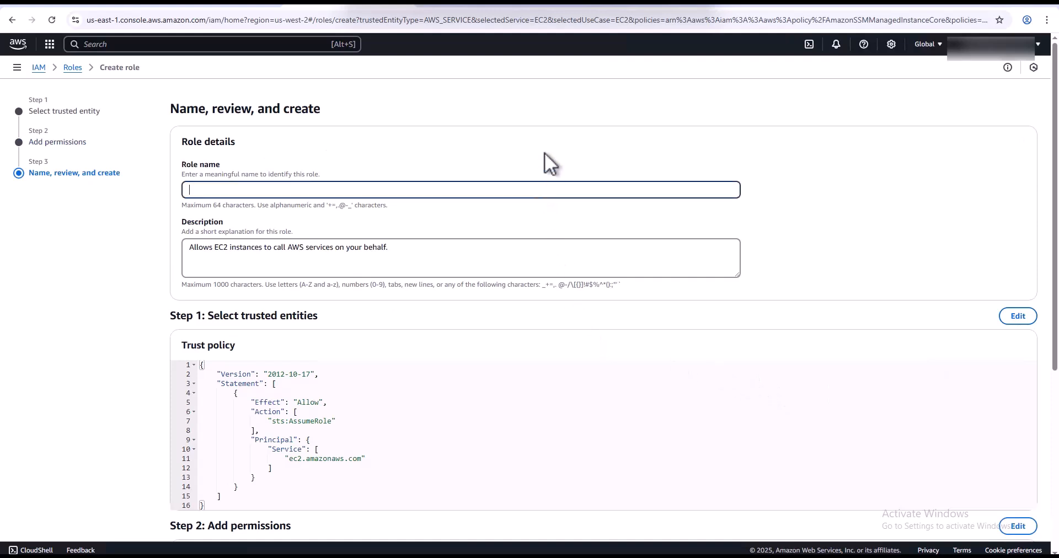
pyautogui.write('AWS-to-AD')
pyautogui.scroll(-5, 831, 439)
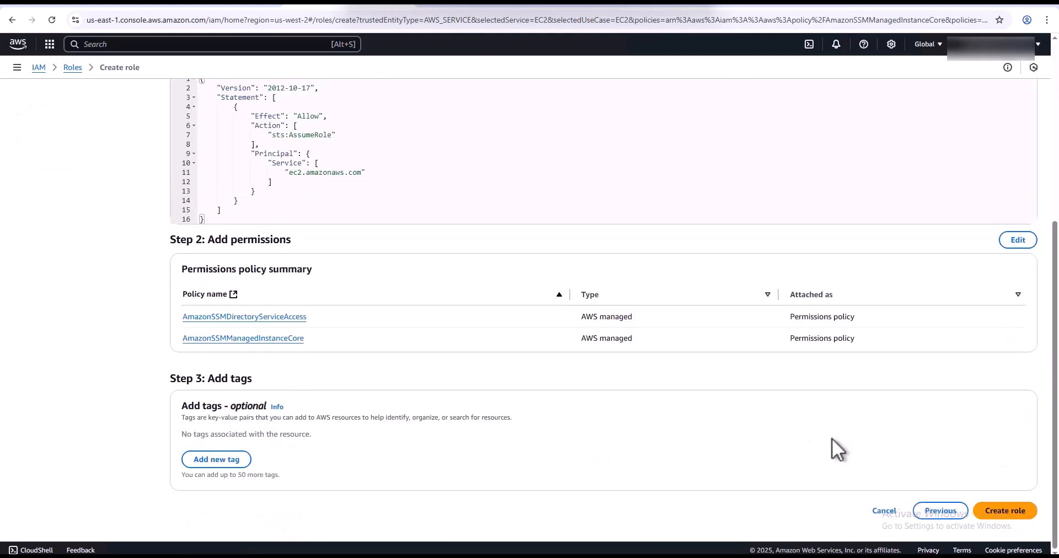
pyautogui.click(1014, 517)
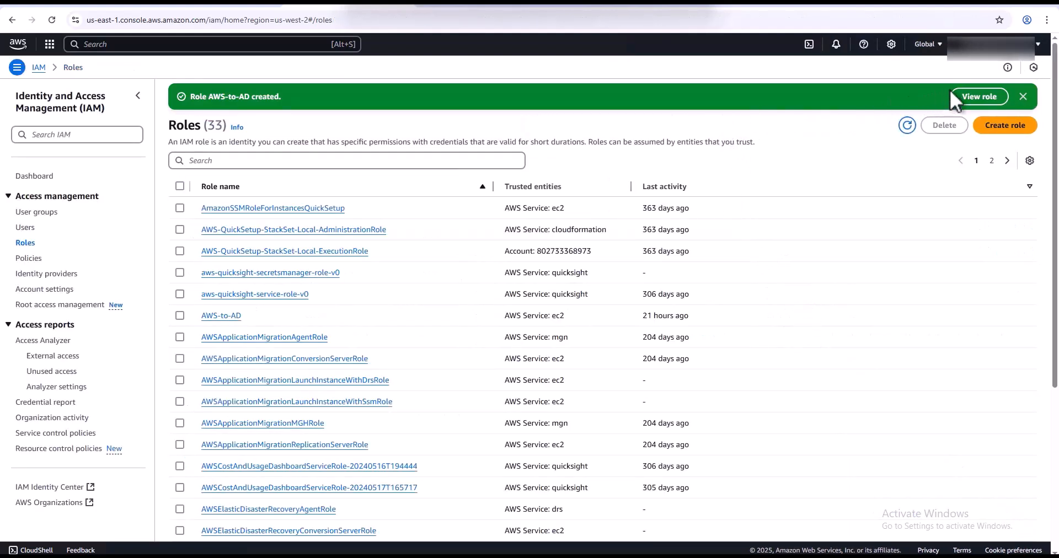
# - Dismiss the role-created banner and go to the Oregon EC2 dashboard
pyautogui.click(1023, 96)
pyautogui.scroll(-1, 501, 77)
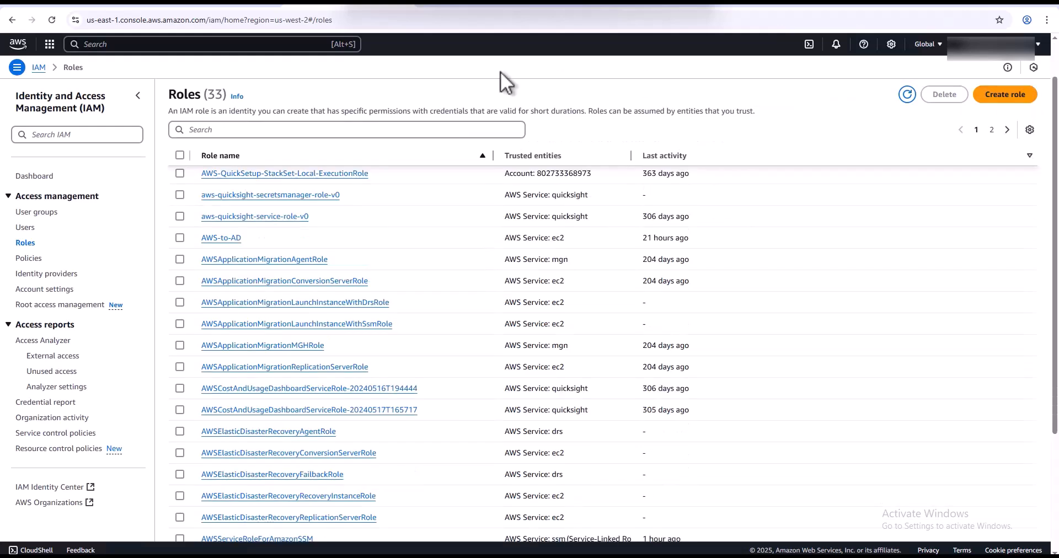
pyautogui.click(222, 2)
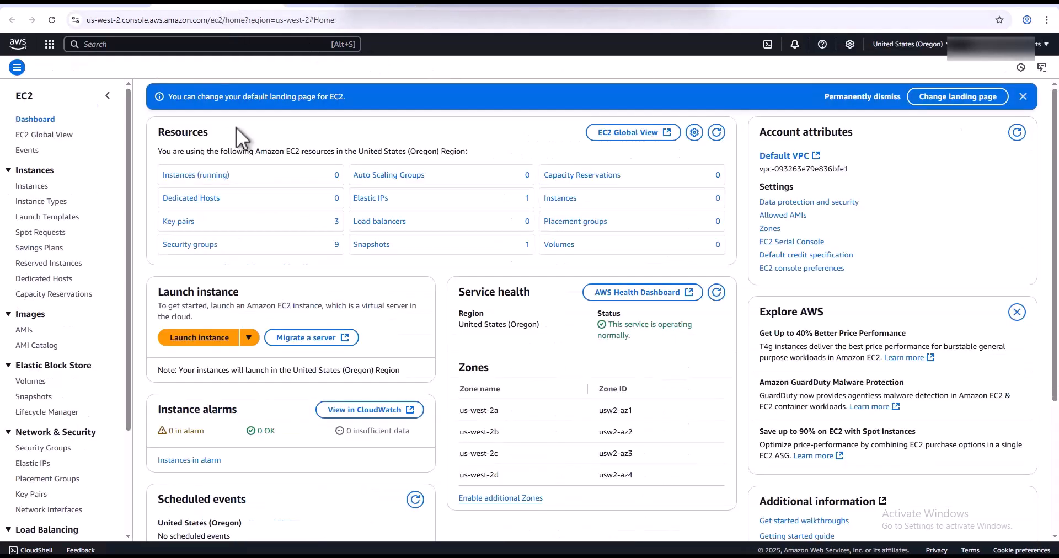
# - Show all instances without the running-state filter, then begin launching a new instance
pyautogui.click(211, 175)
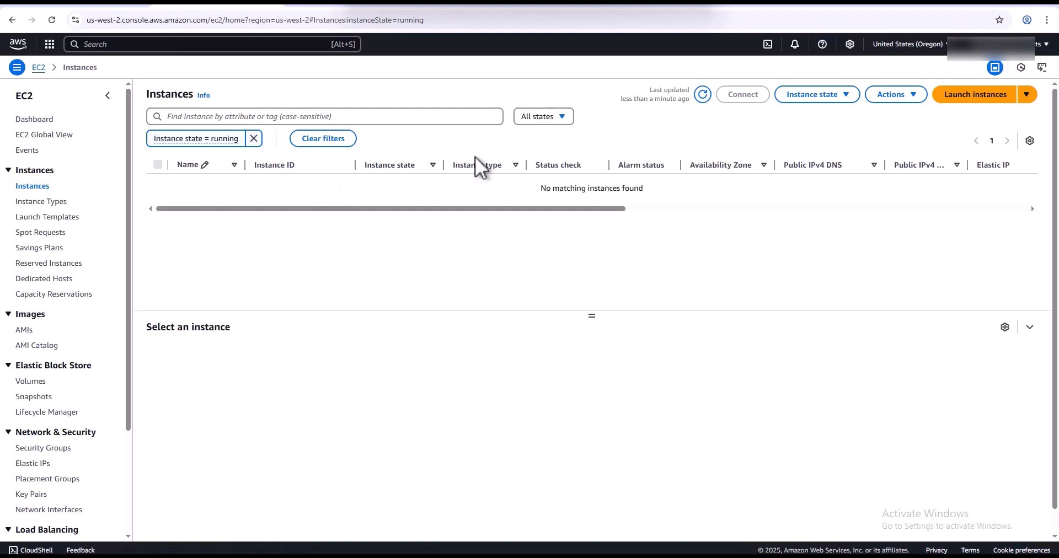
pyautogui.click(254, 138)
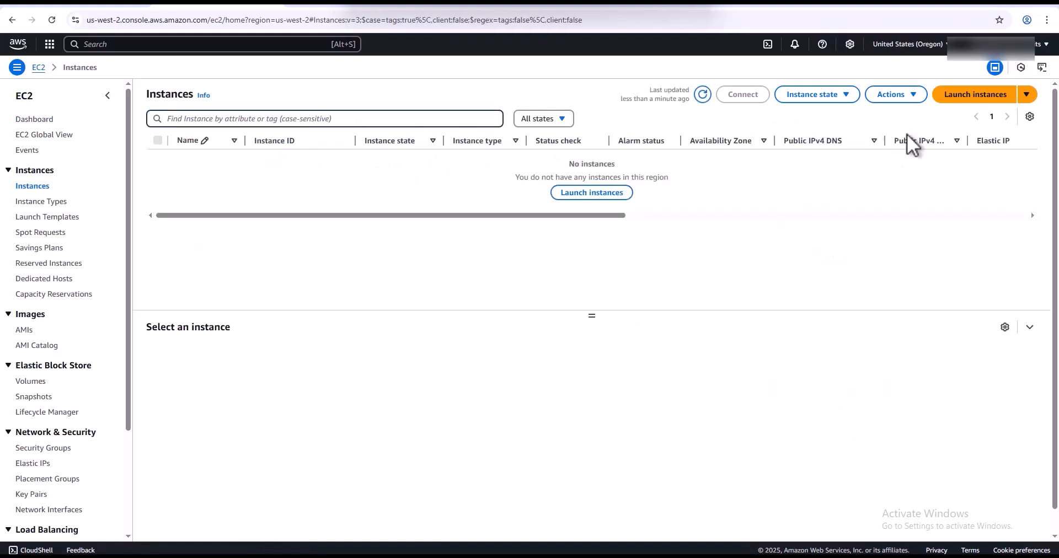
pyautogui.click(969, 97)
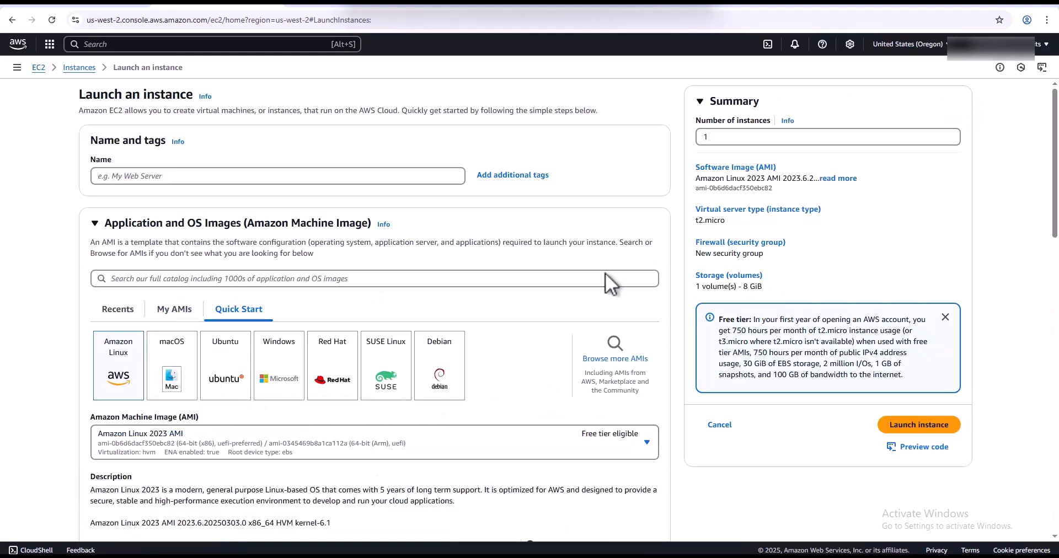
# - Name the instance AWS-AD-Server and choose the Windows Server 2025 Base image
pyautogui.click(238, 175)
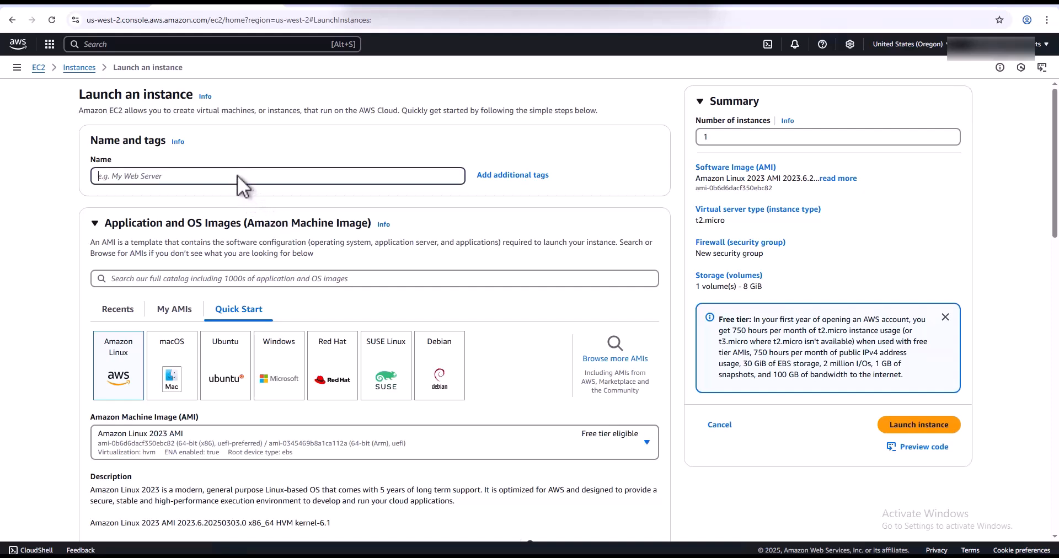
pyautogui.write('AWS-AD-Server')
pyautogui.click(284, 356)
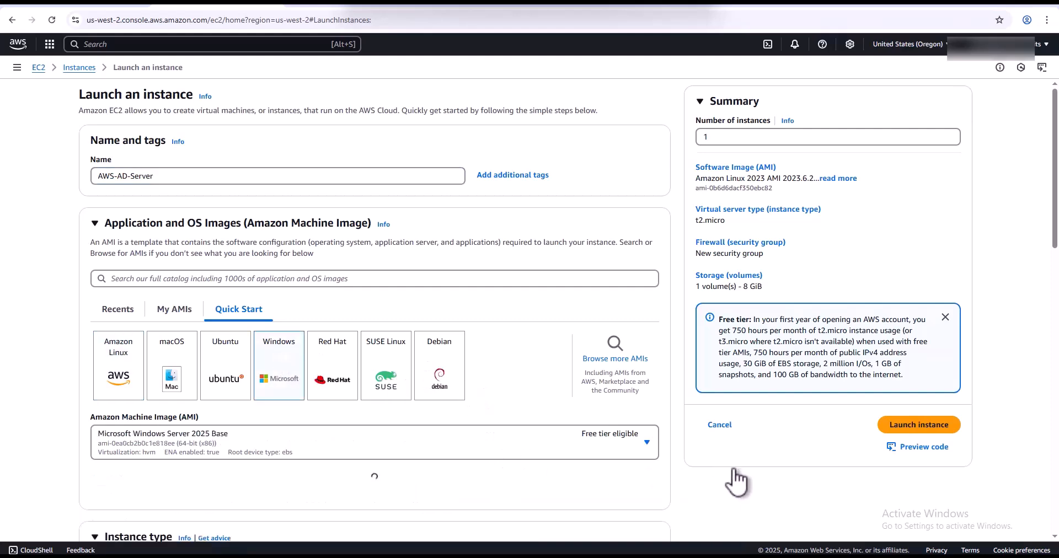
# - Set the instance type to t3.medium
pyautogui.scroll(-1, 736, 482)
pyautogui.scroll(-2, 648, 465)
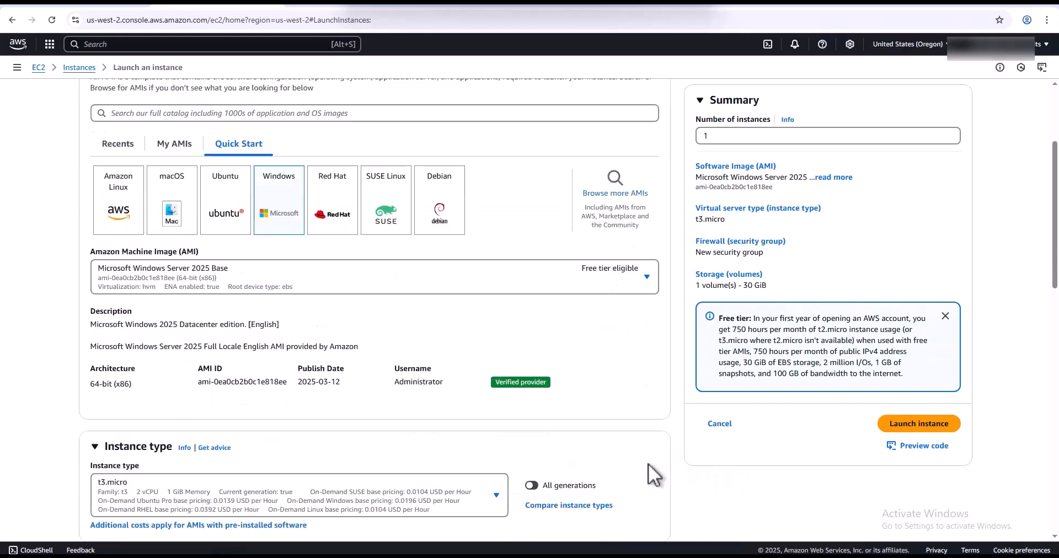
pyautogui.scroll(-1, 648, 464)
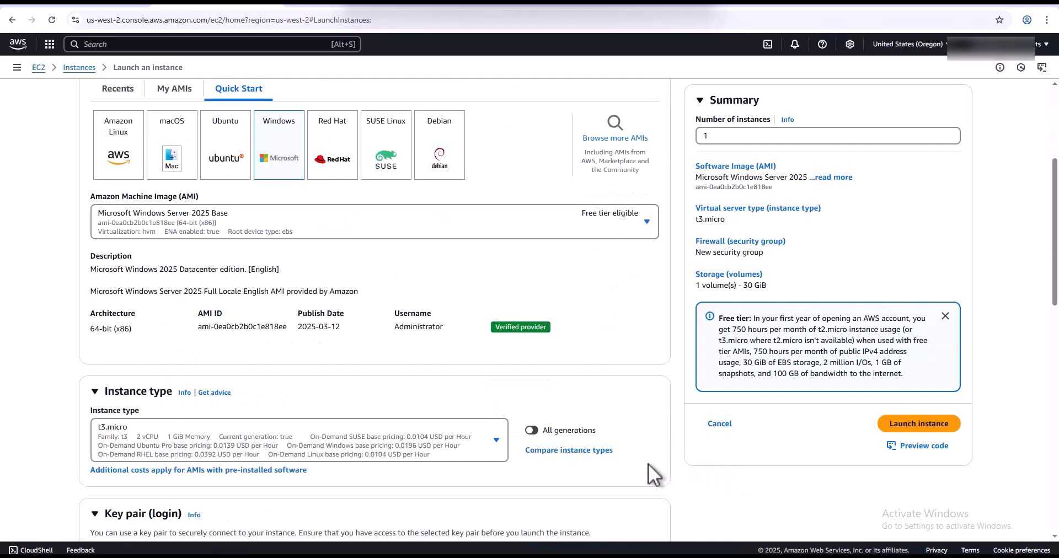
pyautogui.click(497, 444)
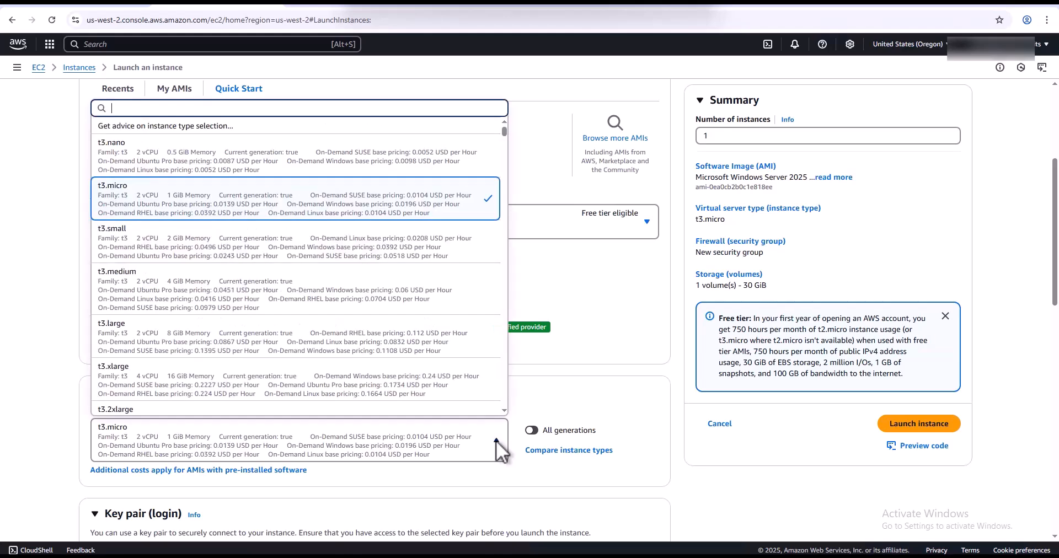
pyautogui.click(255, 292)
pyautogui.scroll(-1, 646, 506)
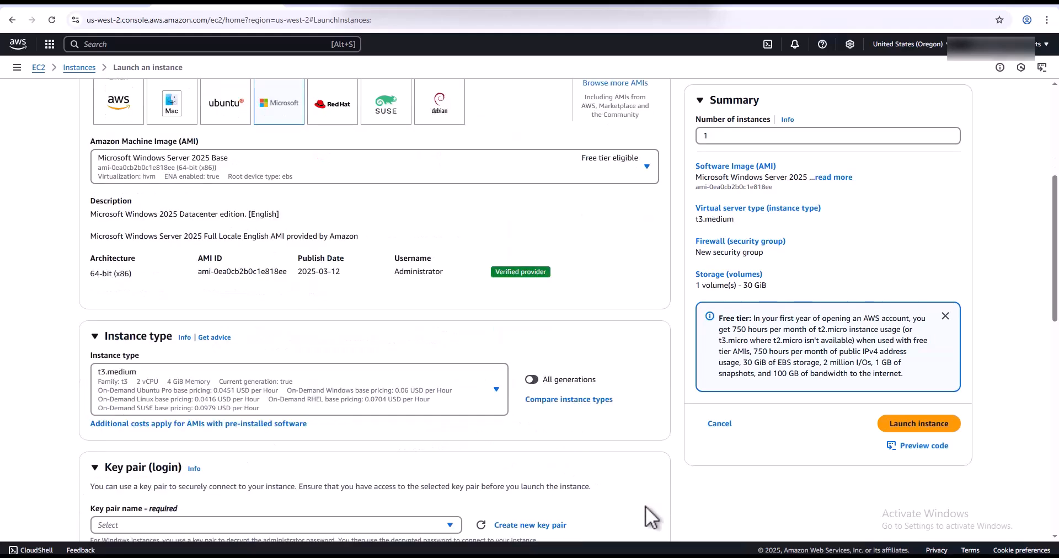
pyautogui.scroll(-4, 649, 477)
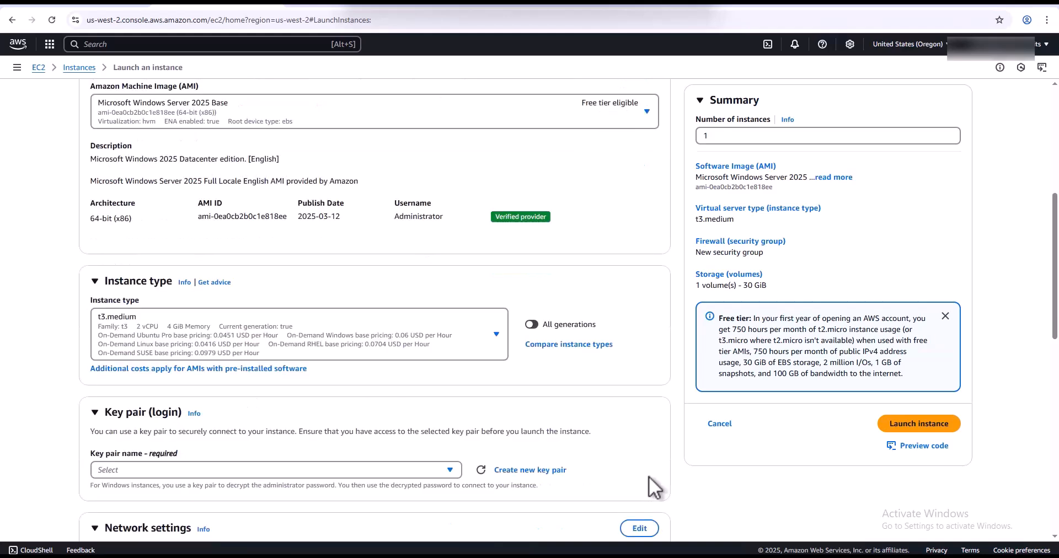
pyautogui.scroll(-3, 650, 491)
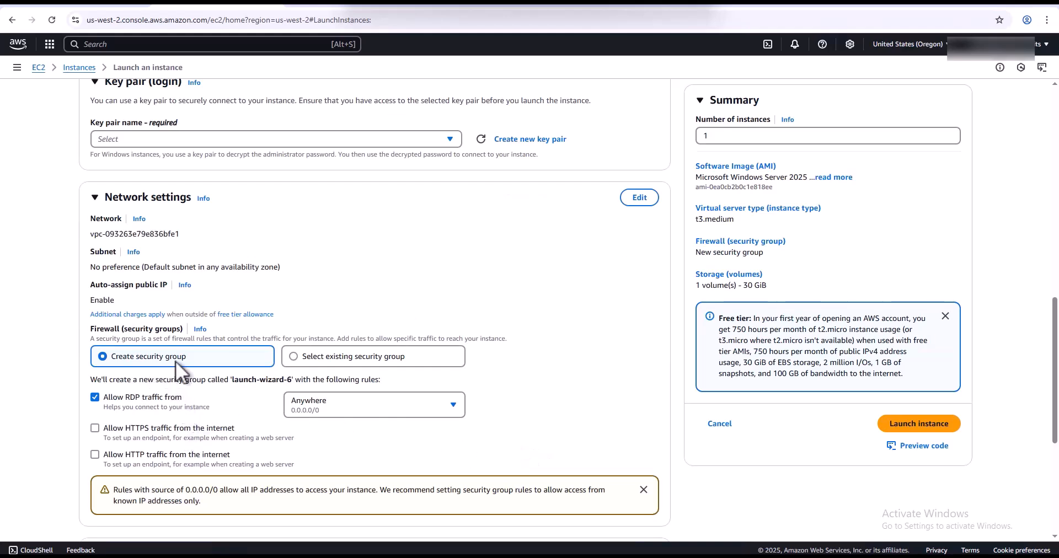
# - In Advanced details, set the domain join directory to TechHelp.local
pyautogui.scroll(-2, 220, 381)
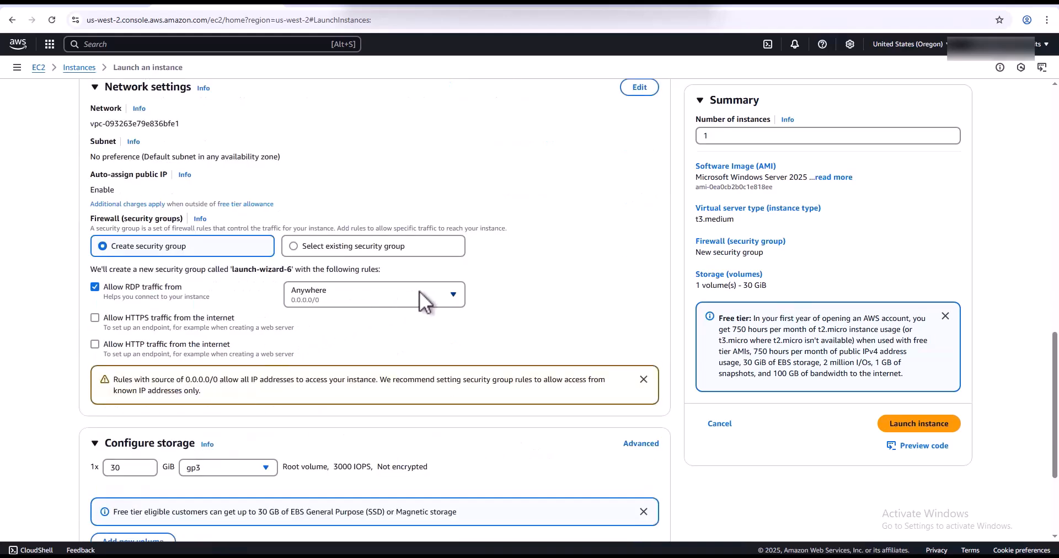
pyautogui.scroll(-2, 393, 349)
pyautogui.scroll(-1, 399, 361)
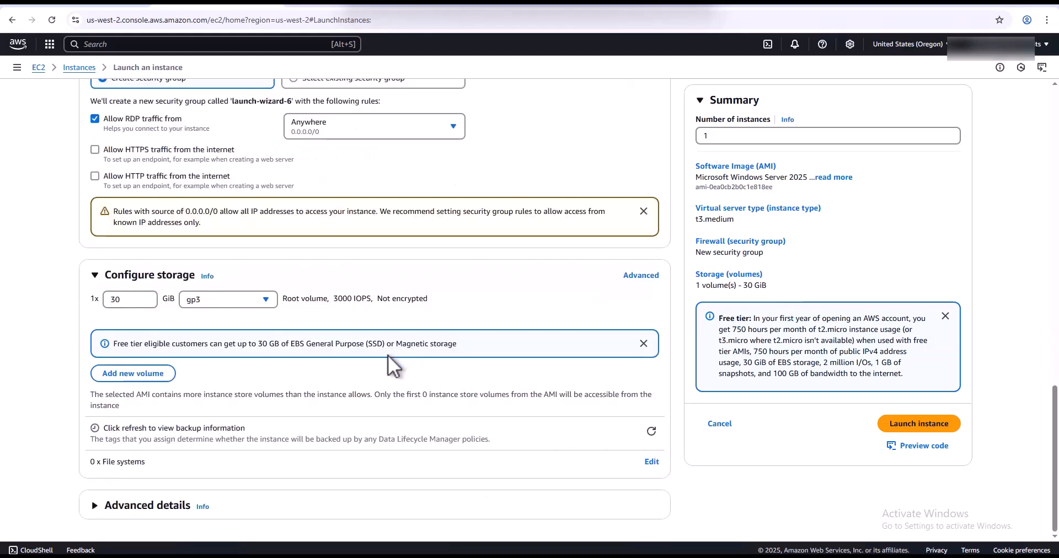
pyautogui.click(178, 506)
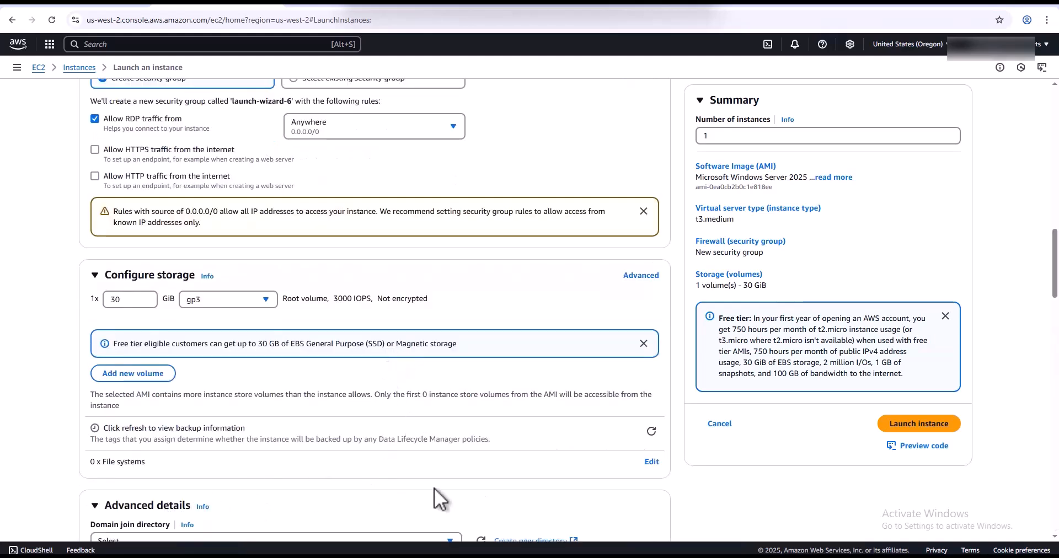
pyautogui.scroll(-3, 435, 488)
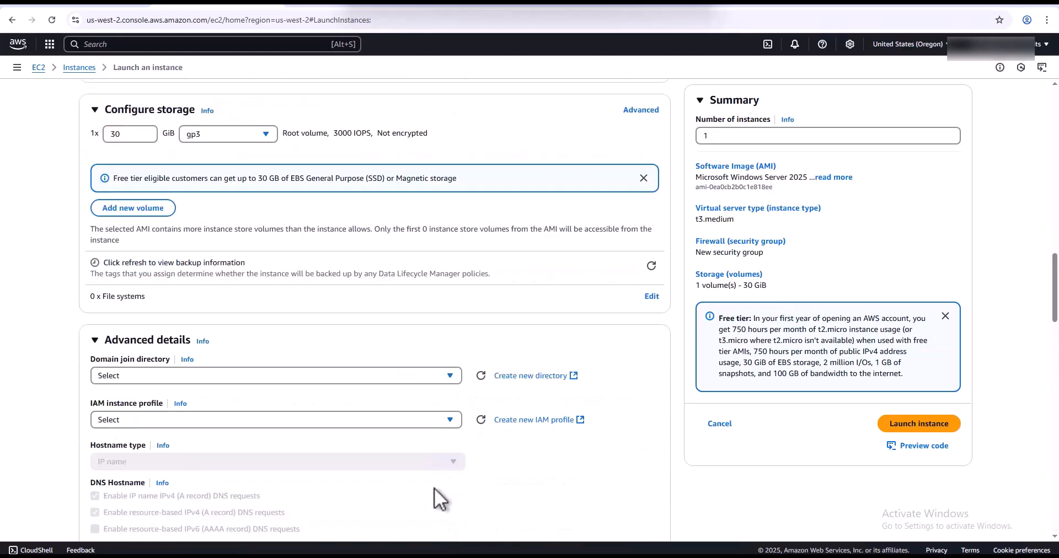
pyautogui.click(450, 377)
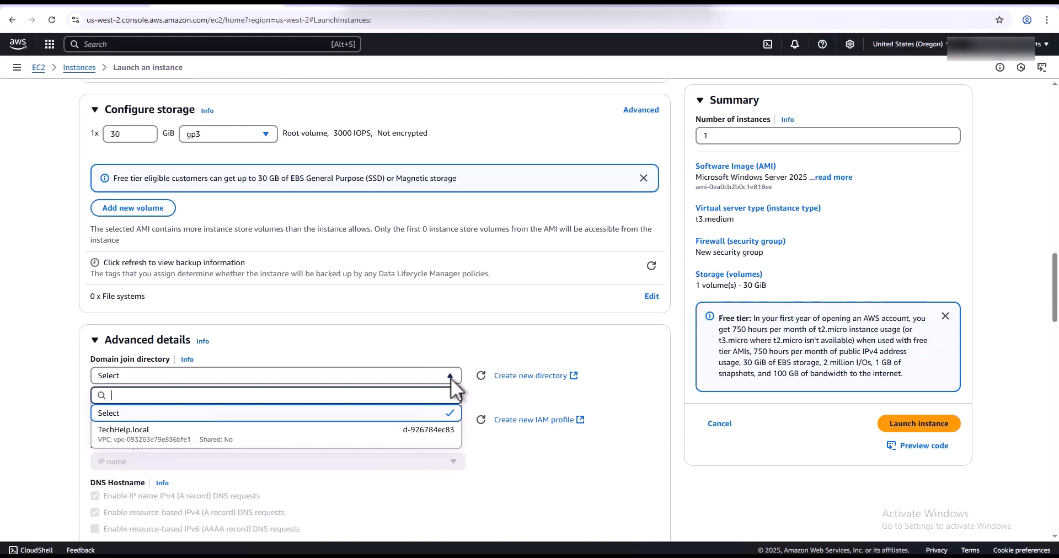
pyautogui.click(159, 435)
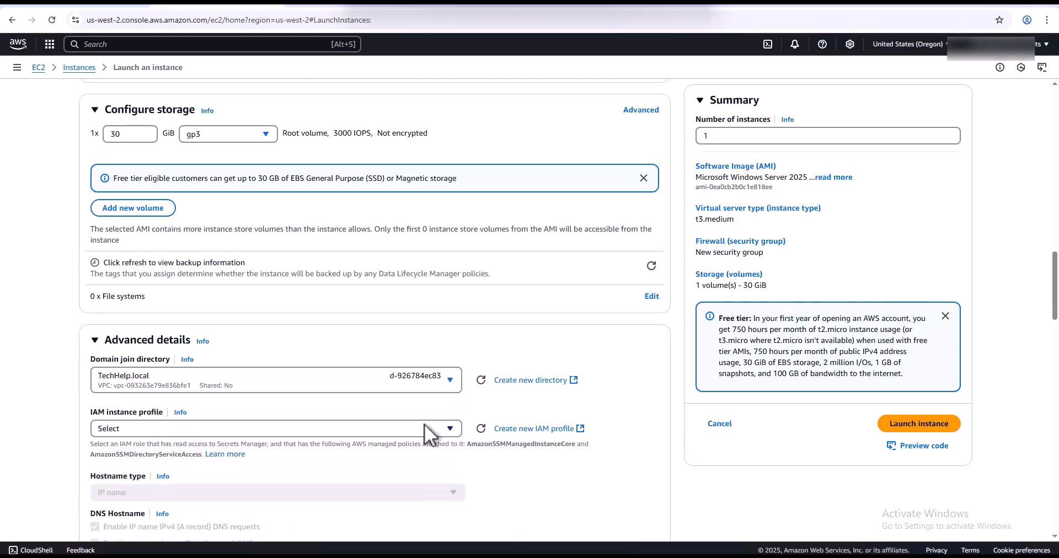
# - Use the AWS-to-AD IAM instance profile and launch the instance
pyautogui.scroll(-2, 428, 435)
pyautogui.click(448, 320)
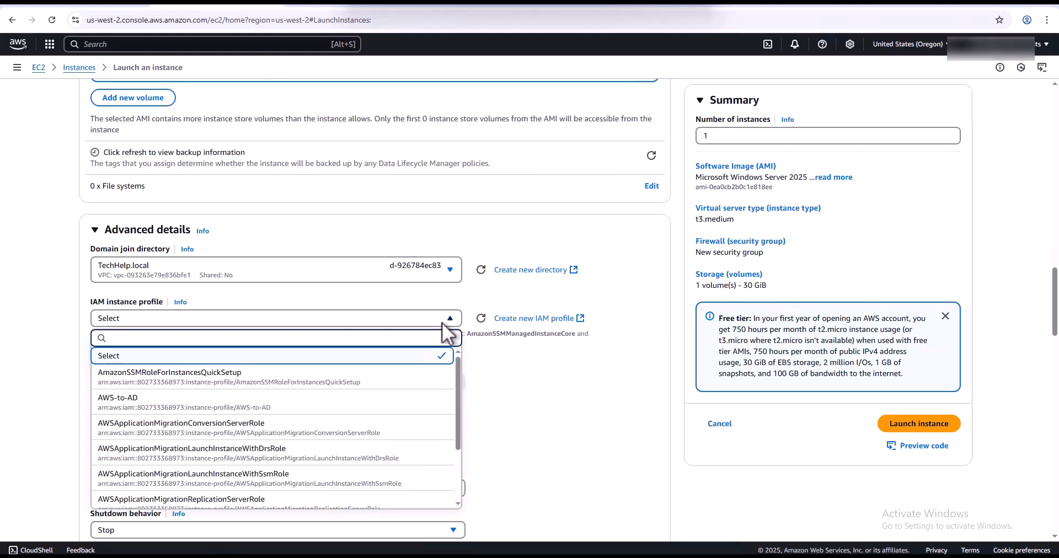
pyautogui.click(138, 405)
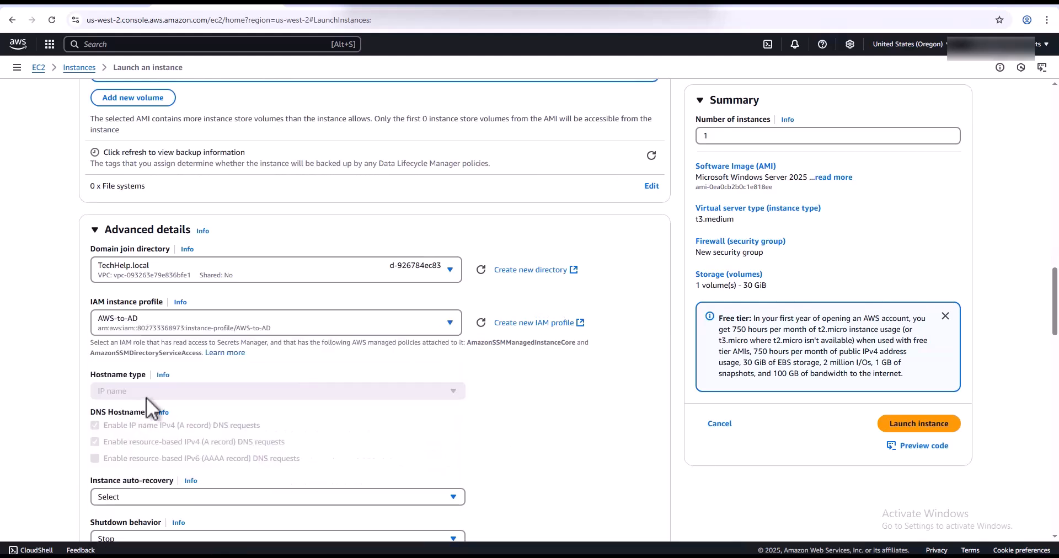
pyautogui.scroll(-1, 504, 449)
pyautogui.scroll(-5, 506, 449)
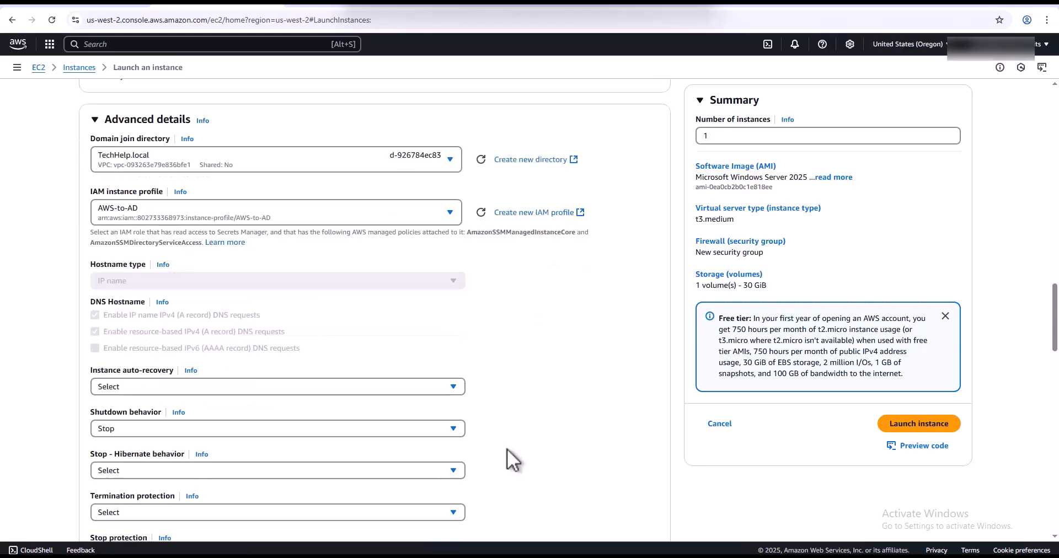
pyautogui.scroll(-10, 505, 449)
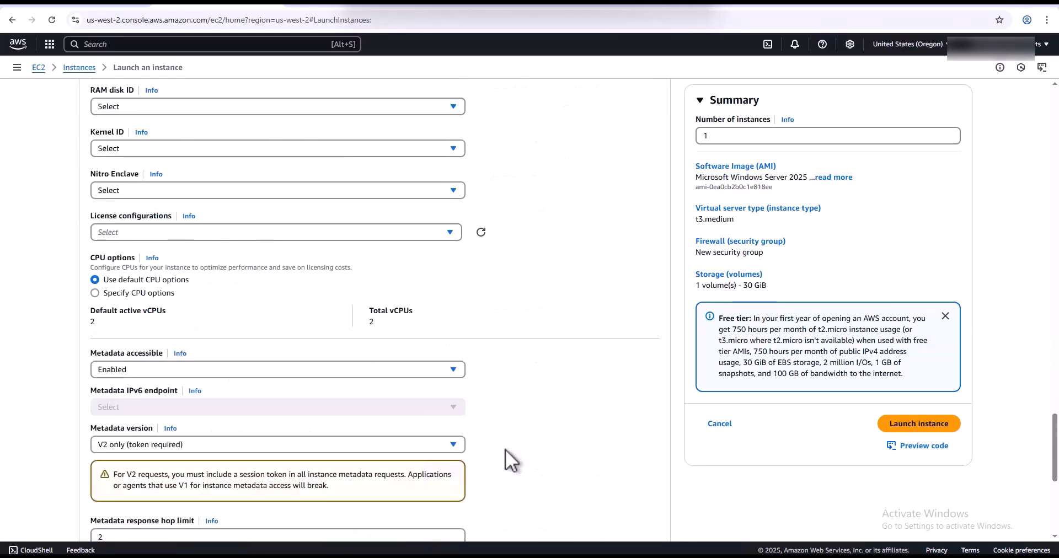
pyautogui.scroll(-6, 505, 449)
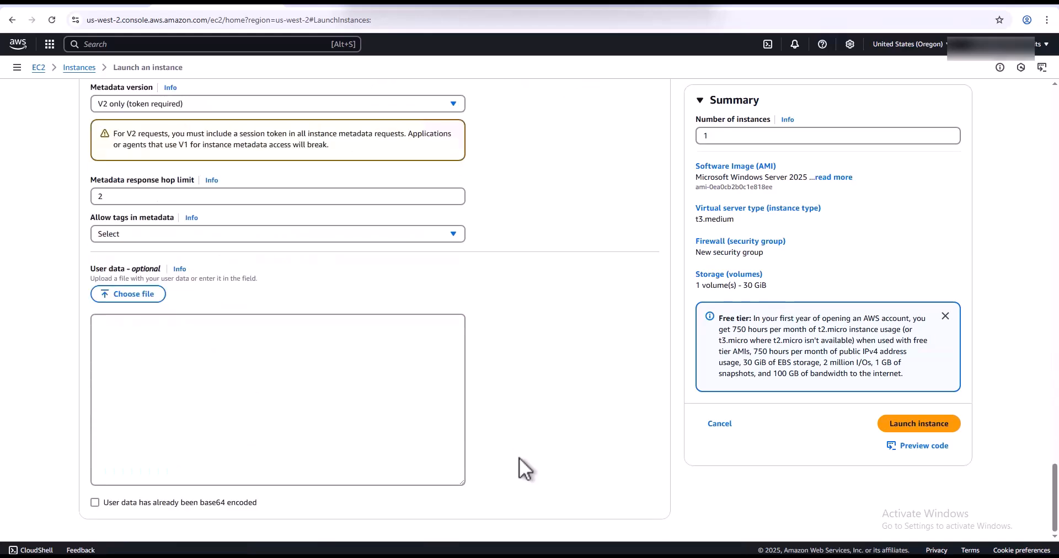
pyautogui.click(911, 423)
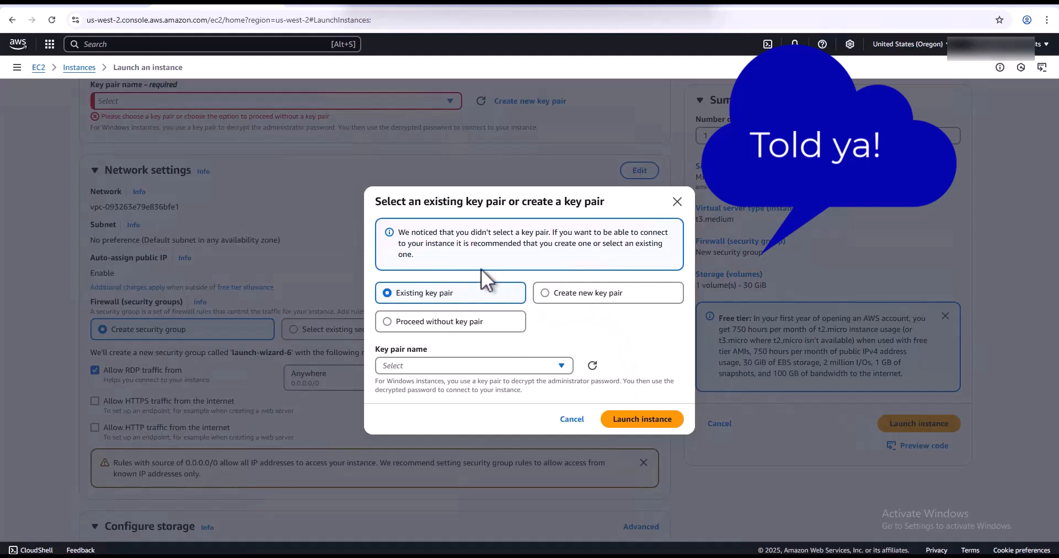
# - Choose the TestEC2-Key key pair and launch the instance
pyautogui.click(561, 365)
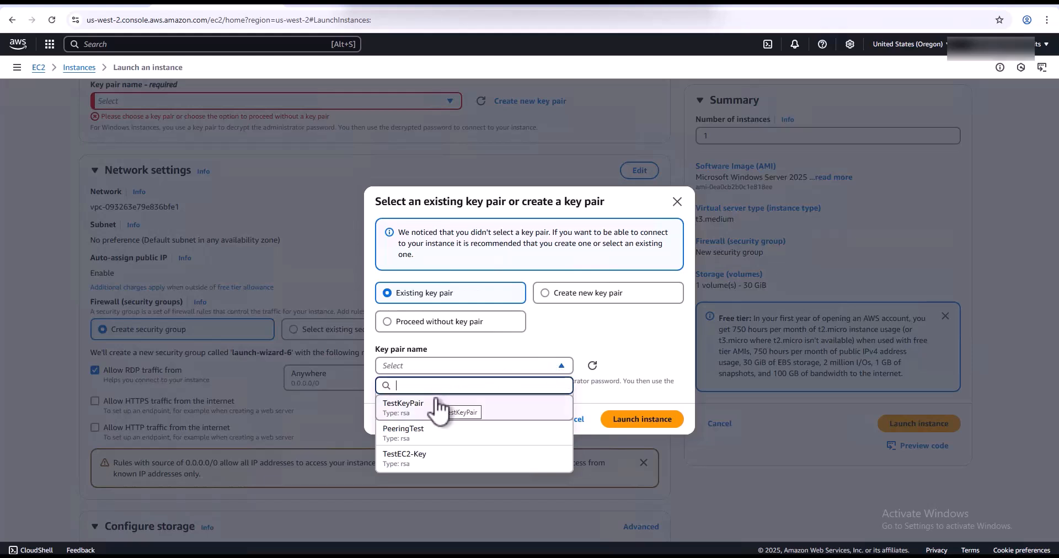
pyautogui.click(443, 457)
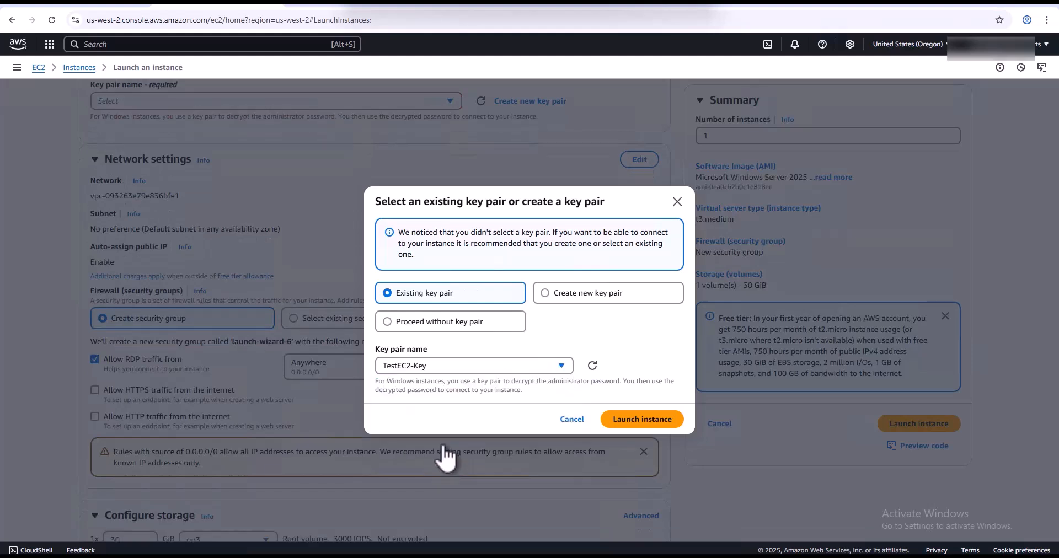
pyautogui.click(656, 419)
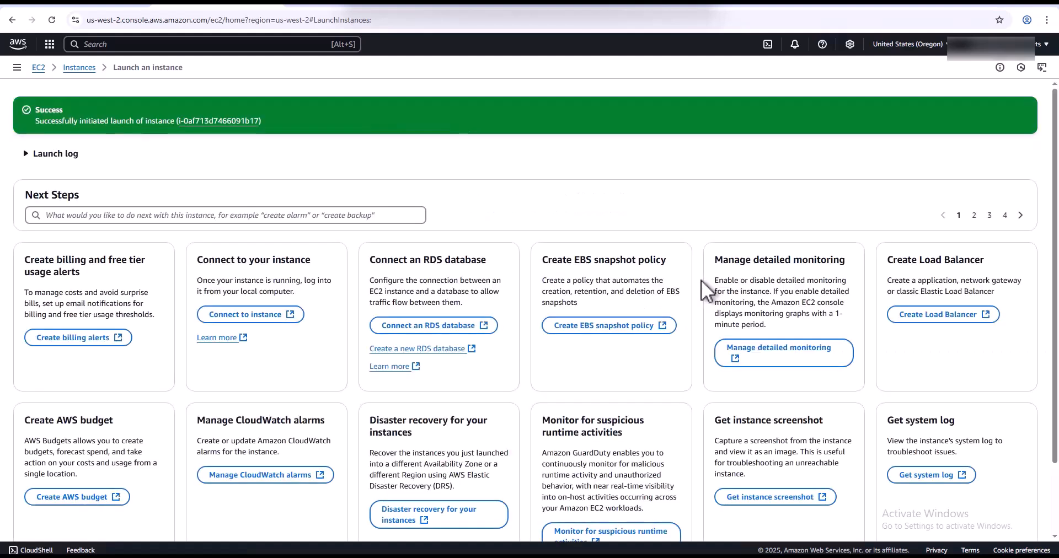
# - Open AWS-AD-Server from the Instances list and bring up its Connect page
pyautogui.click(88, 70)
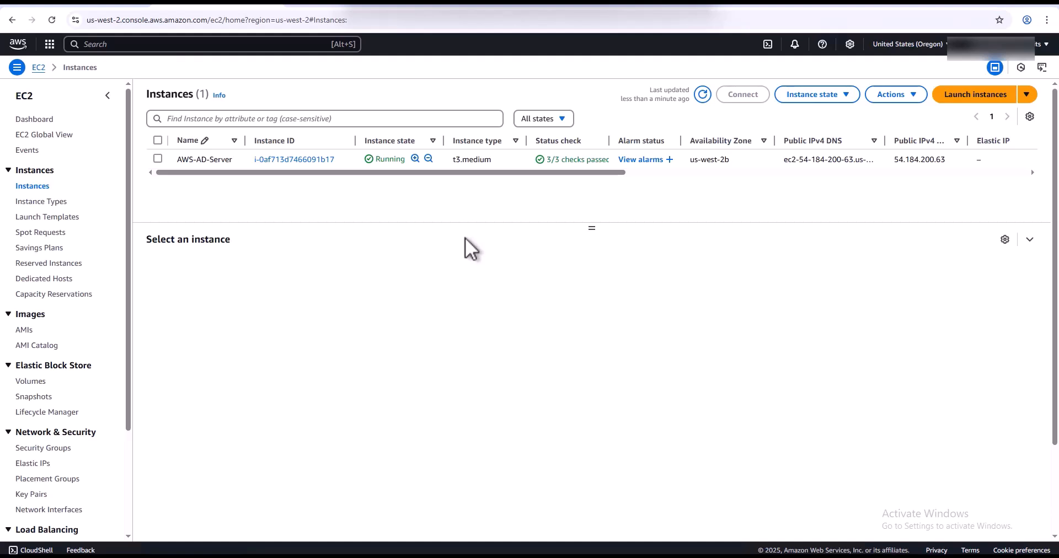
pyautogui.click(300, 160)
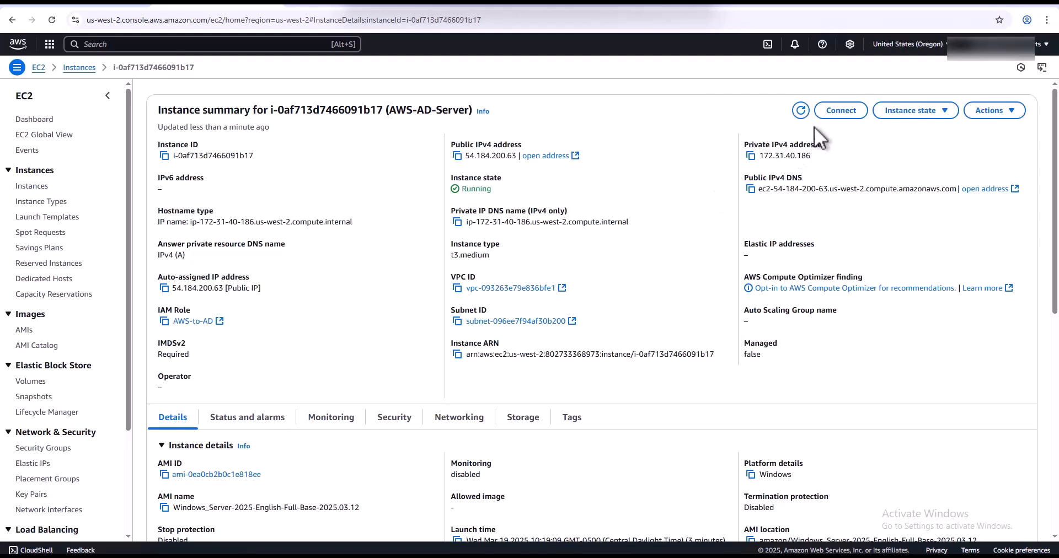
pyautogui.click(838, 110)
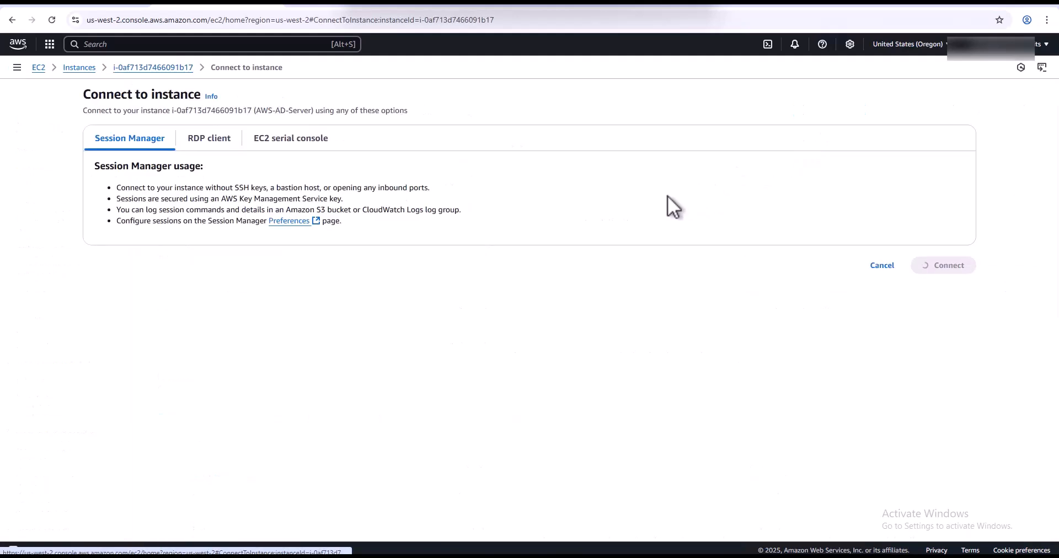
# - Download the RDP client file for AWS-AD-Server and open the connection
pyautogui.click(216, 142)
pyautogui.click(205, 269)
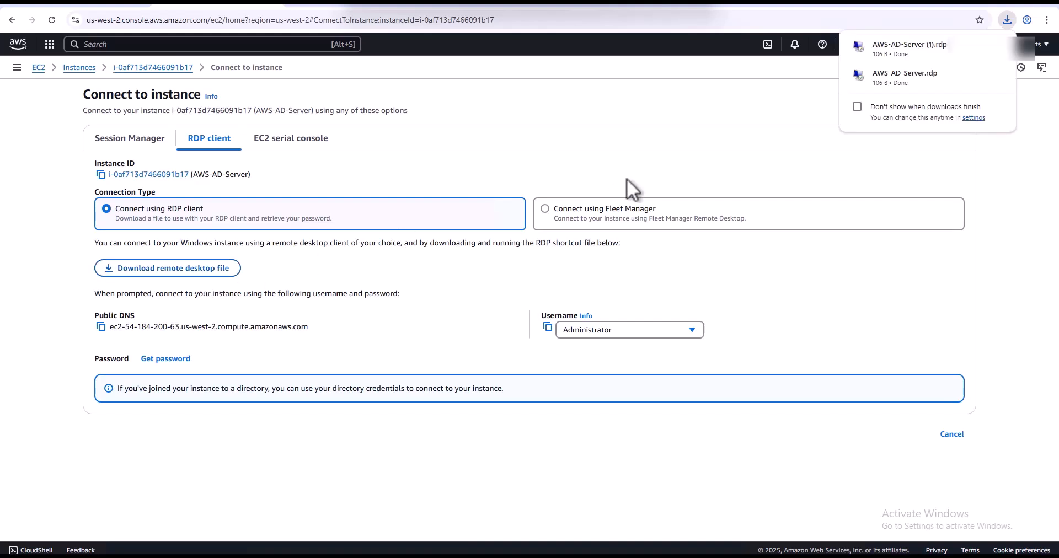
pyautogui.click(888, 45)
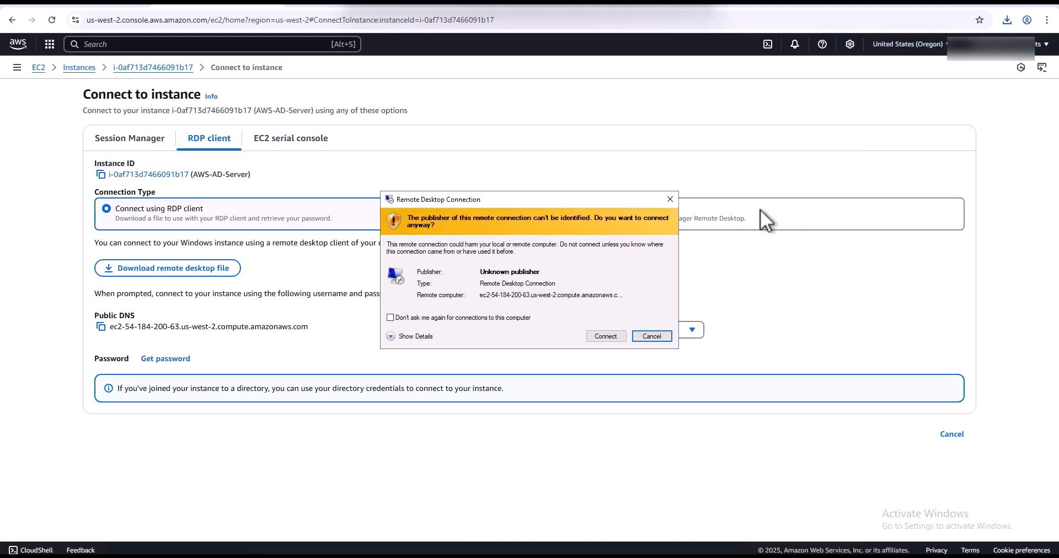
pyautogui.click(610, 336)
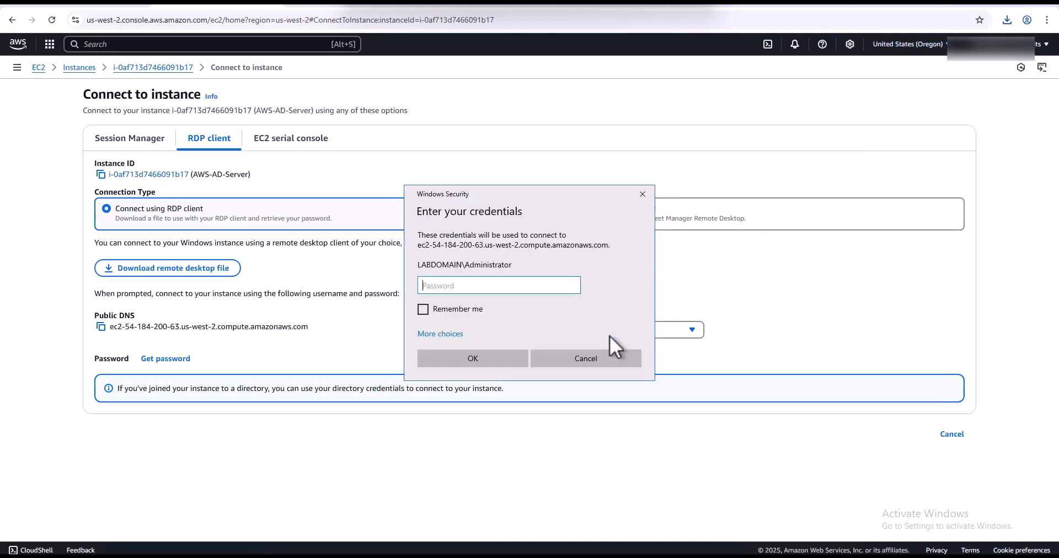
# - Sign in with the TechHelp domain admin account and password, accepting the certificate
pyautogui.click(444, 333)
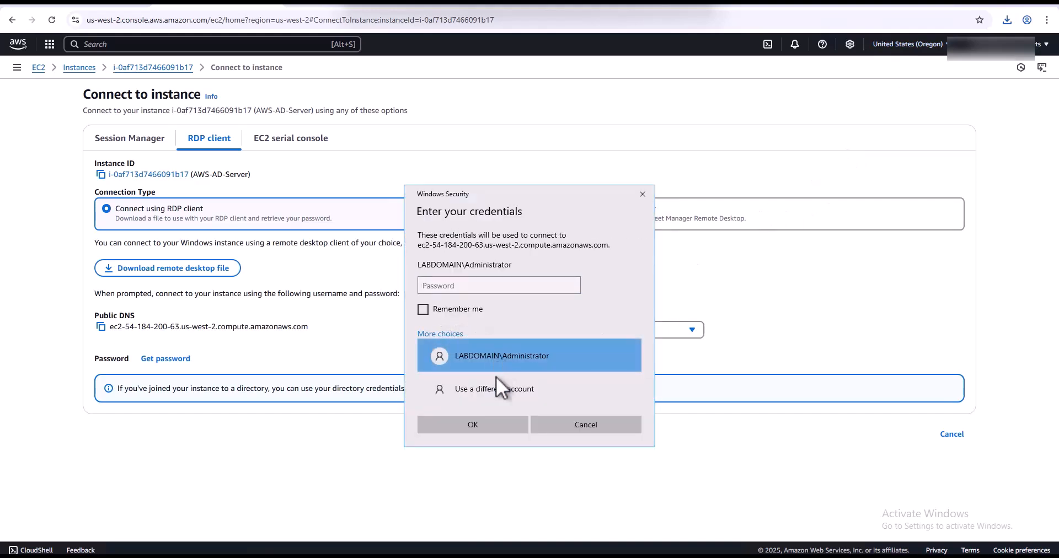
pyautogui.click(489, 398)
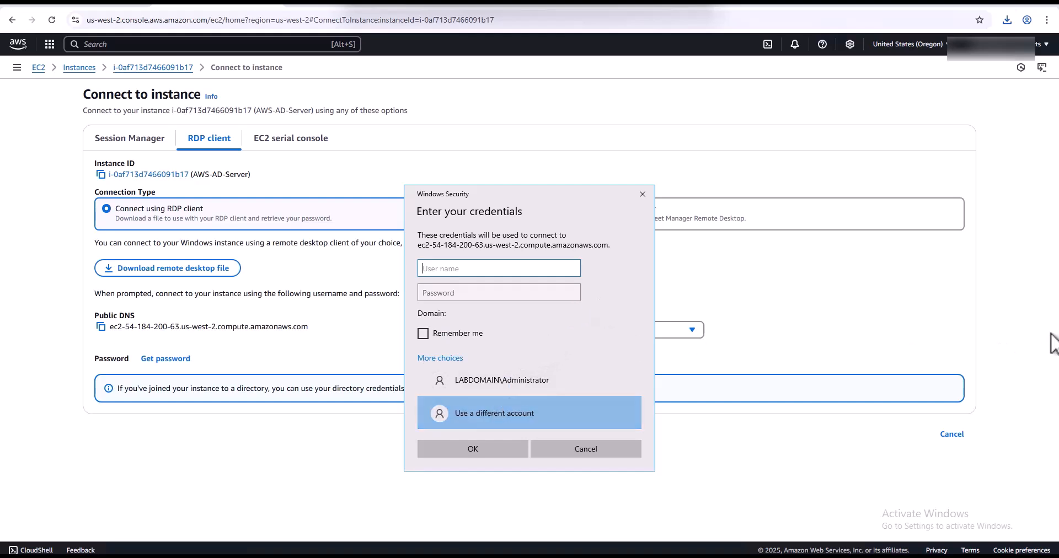
pyautogui.write('Admin@TechHelp')
pyautogui.press('Tab')
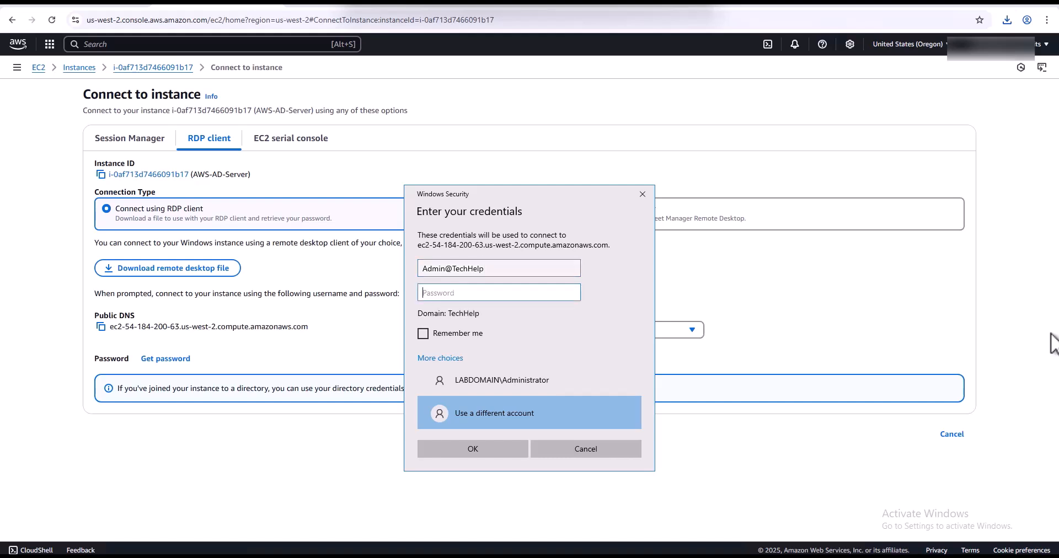
pyautogui.write('•••')
pyautogui.press('BackSpace')
pyautogui.press('BackSpace')
pyautogui.press('BackSpace')
pyautogui.write('••••••••••')
pyautogui.click(473, 448)
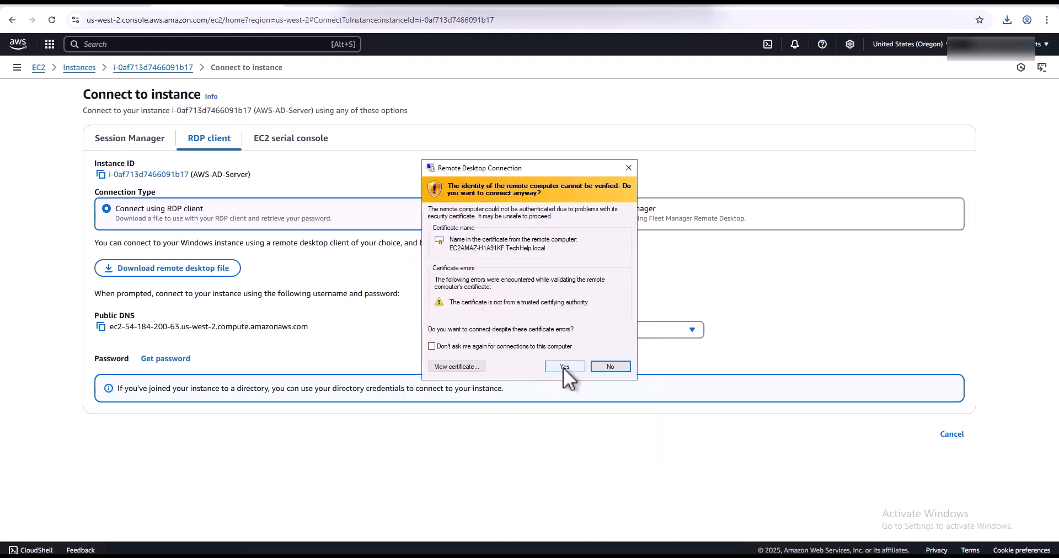
pyautogui.click(563, 367)
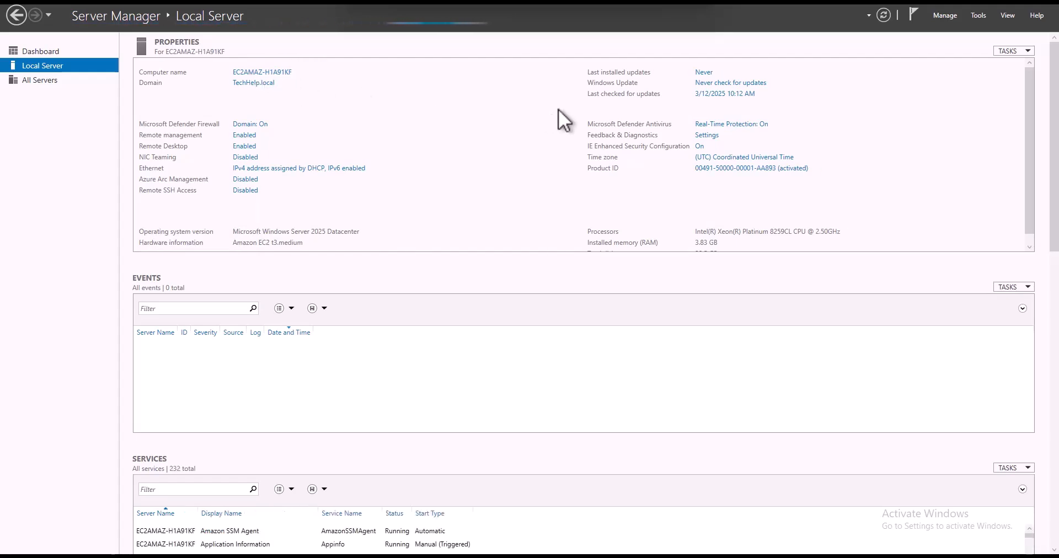
# - Launch the Add Roles and Features wizard from Server Manager's Manage menu
pyautogui.click(951, 15)
pyautogui.click(962, 25)
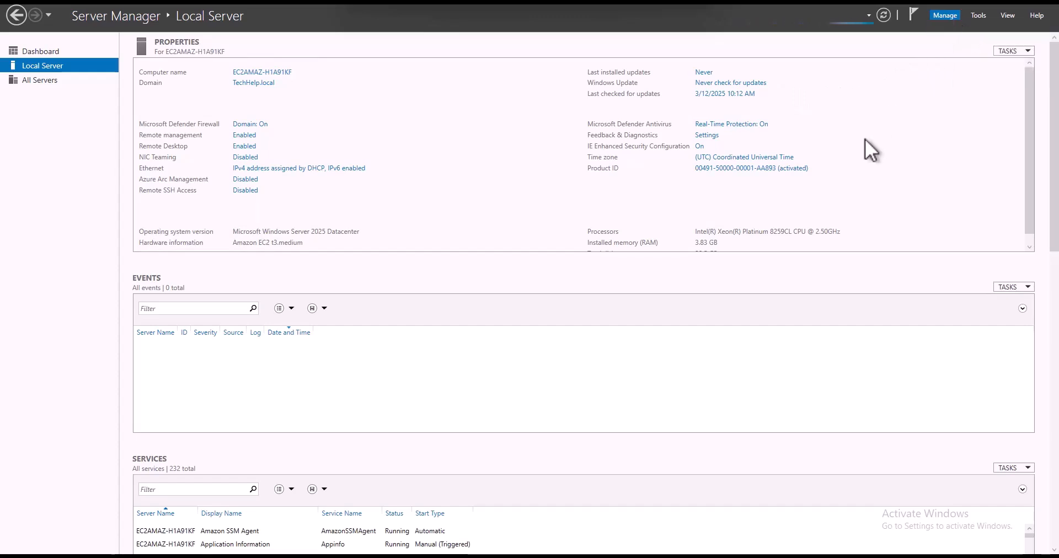
# - Install the Group Policy Management and Remote Server Administration Tools features with default wizard settings
pyautogui.click(389, 368)
pyautogui.click(388, 367)
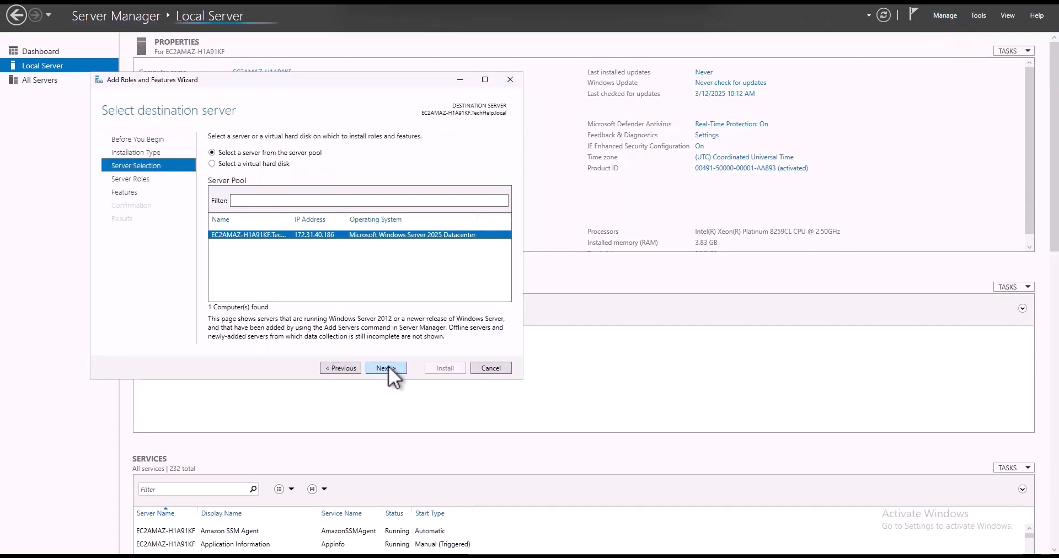
pyautogui.click(388, 368)
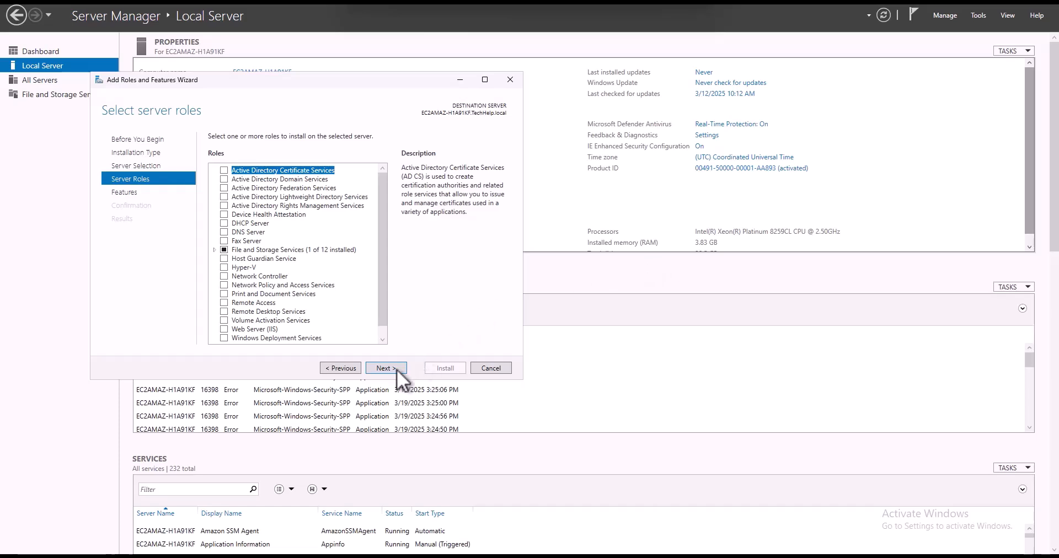
pyautogui.click(386, 367)
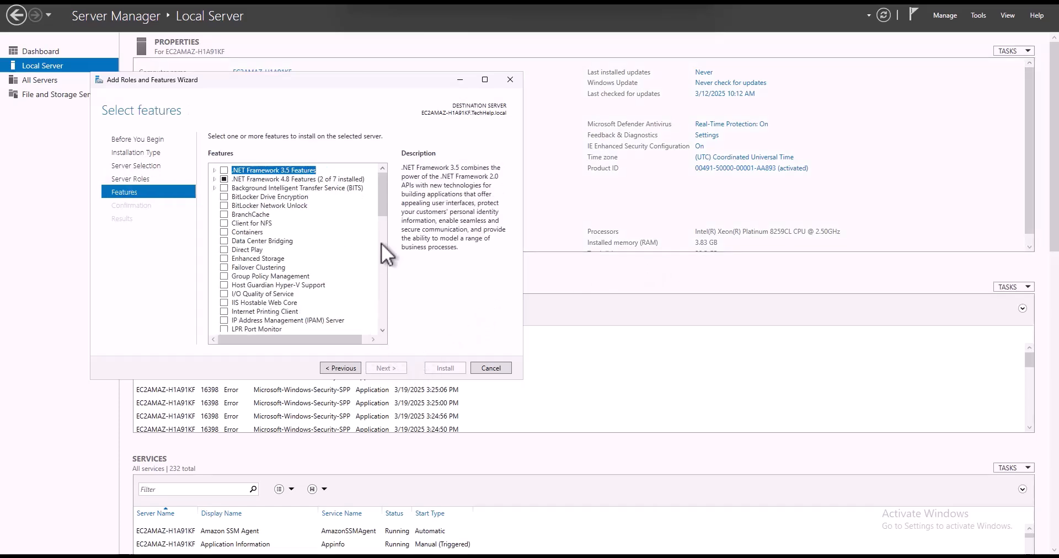
pyautogui.click(224, 276)
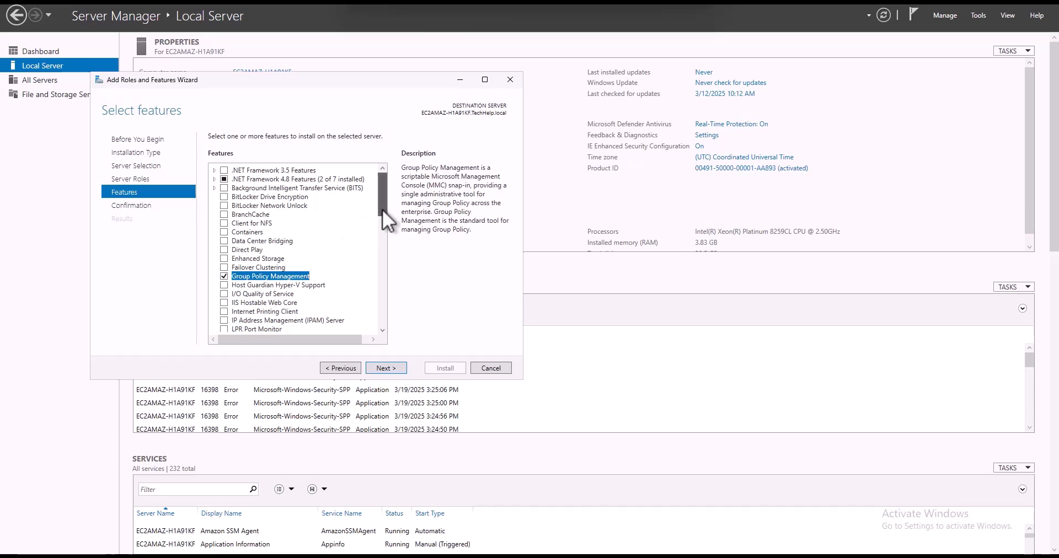
pyautogui.moveTo(382, 209); pyautogui.dragTo(384, 253)
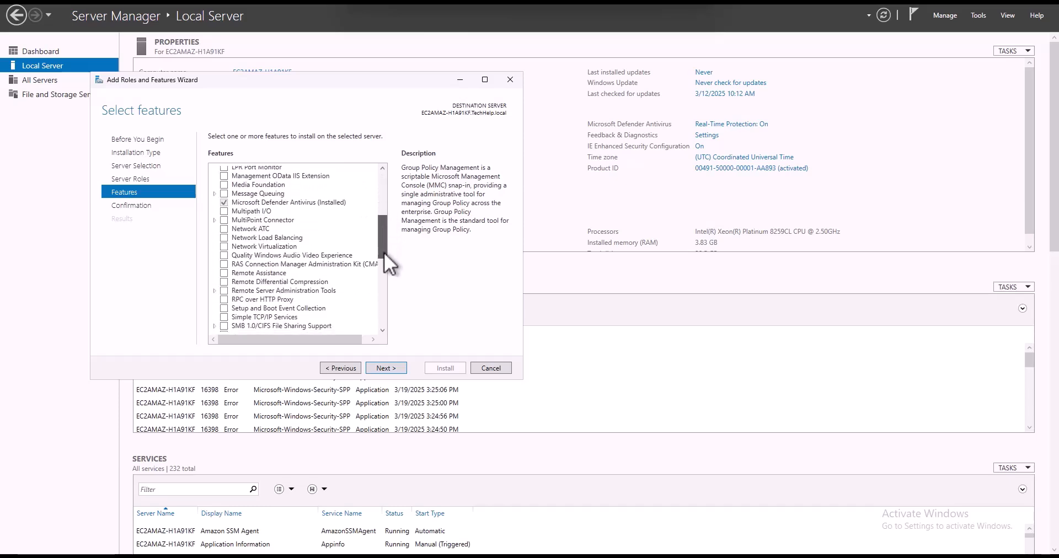
pyautogui.click(224, 284)
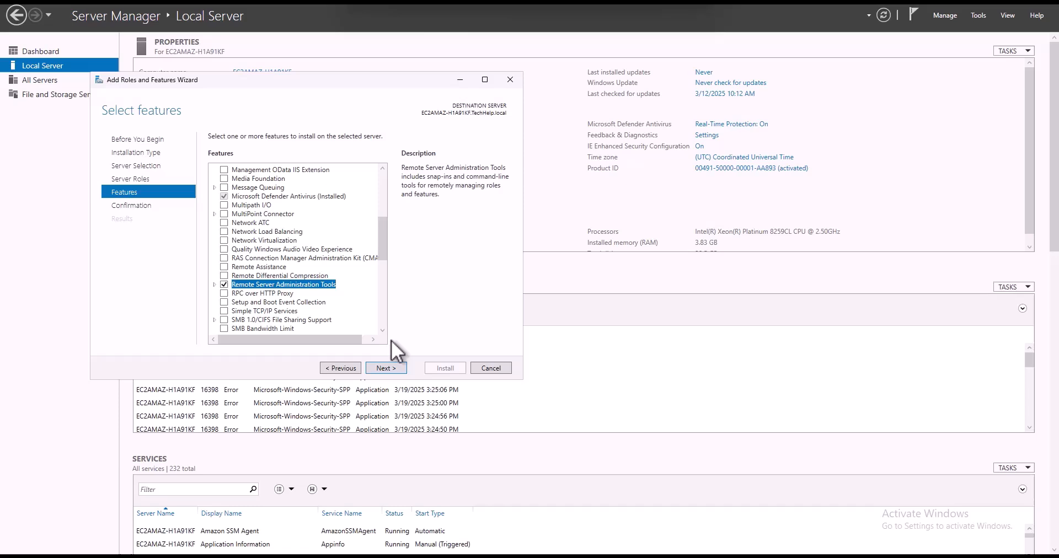
pyautogui.click(389, 368)
pyautogui.click(445, 368)
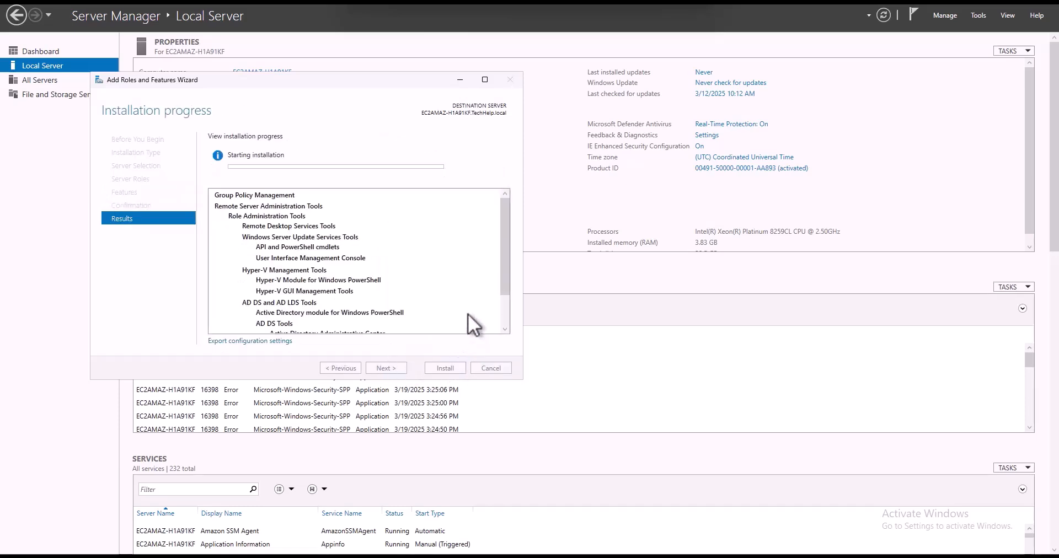
pyautogui.click(445, 368)
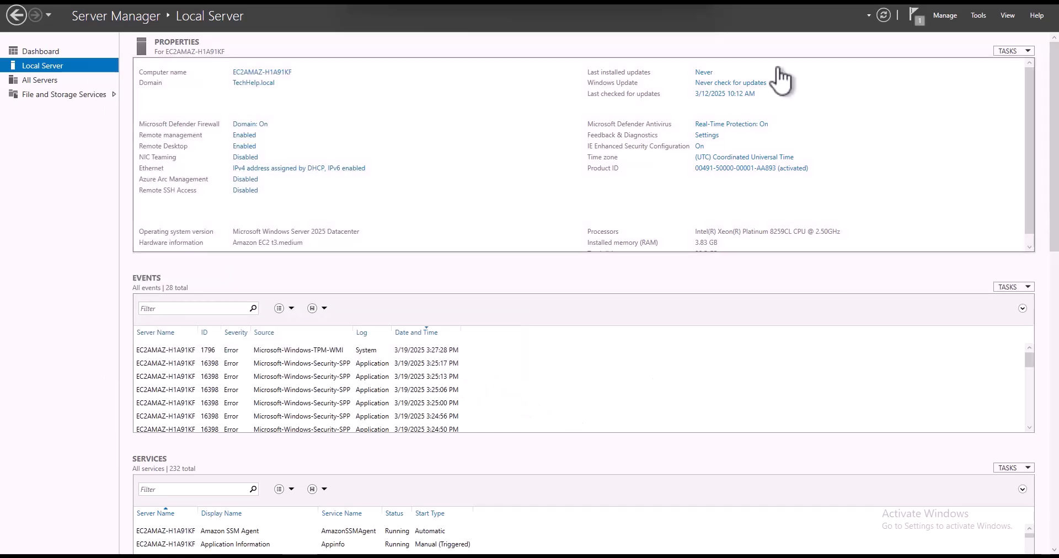
# - Launch Active Directory Users and Computers from Server Manager's Tools menu
pyautogui.click(945, 16)
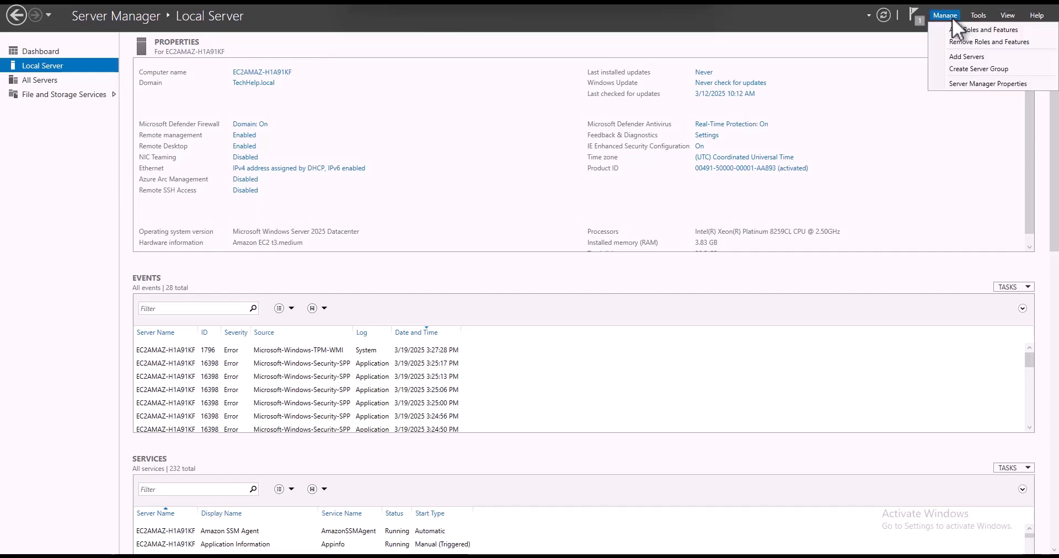
pyautogui.click(976, 16)
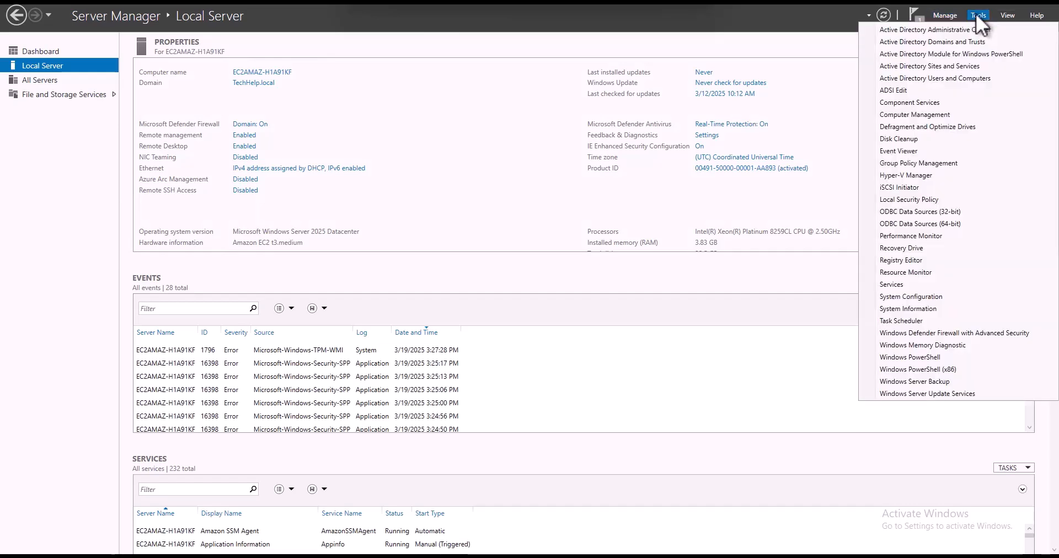
pyautogui.click(951, 81)
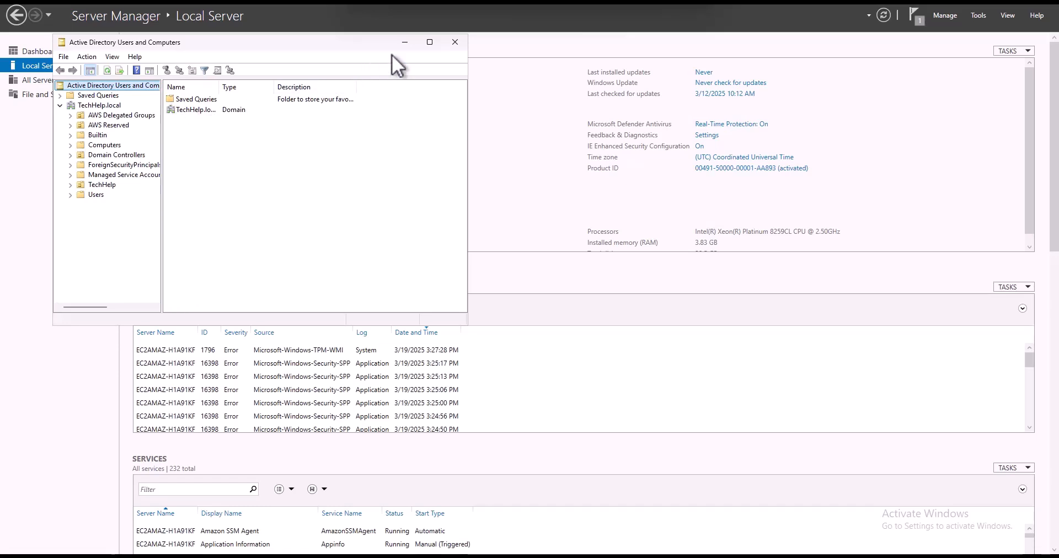
# - Maximize ADUC, browse TechHelp Users (Admin, Test), then show TechHelp Computers with EC2AMAZ-H1A91KF's full name visible
pyautogui.click(430, 43)
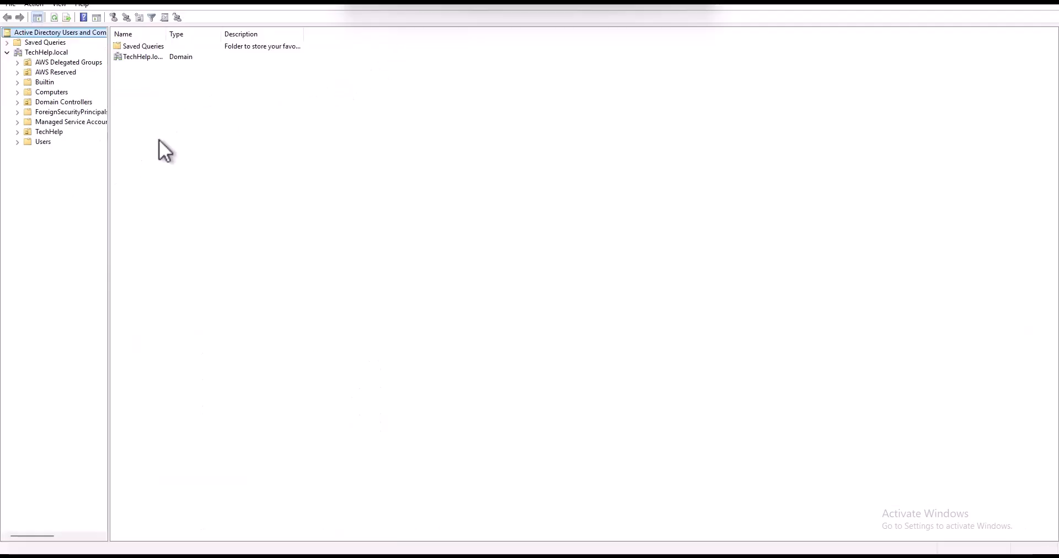
pyautogui.click(43, 142)
pyautogui.click(19, 133)
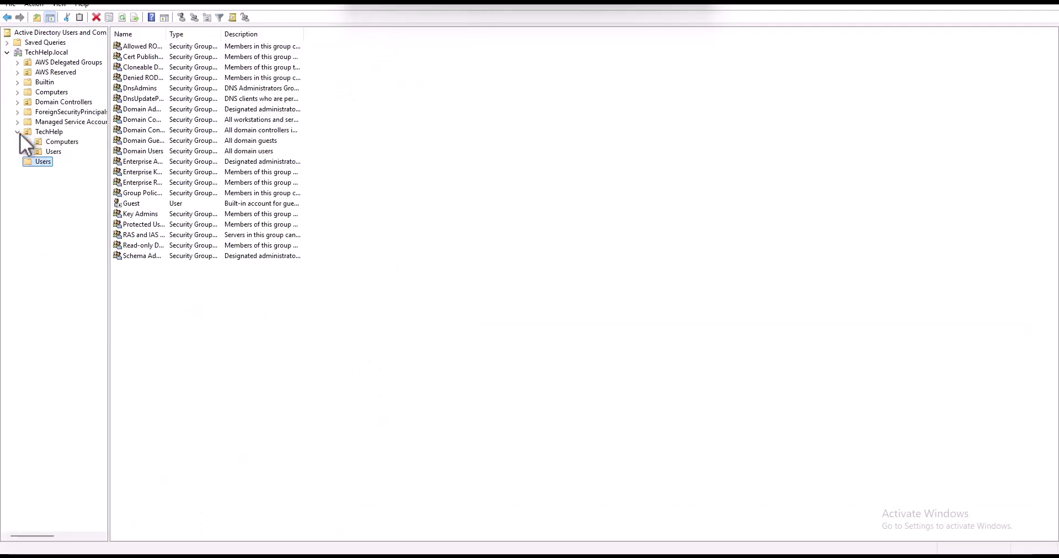
pyautogui.click(46, 151)
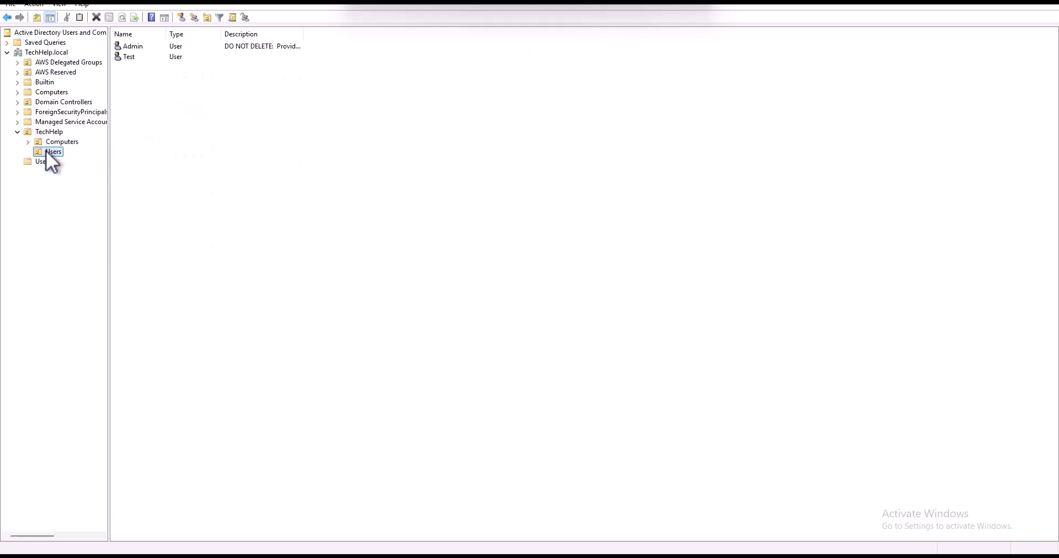
pyautogui.click(131, 57)
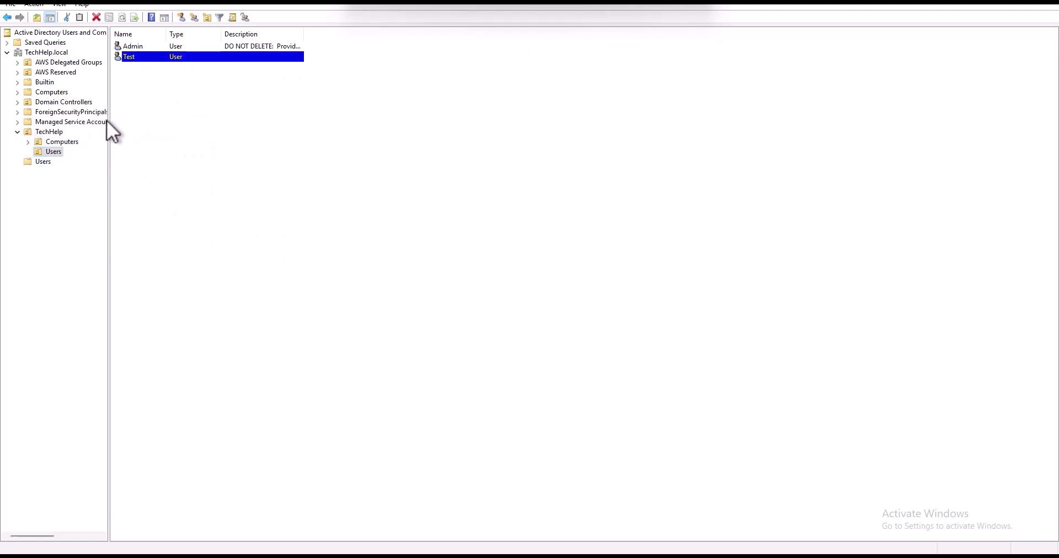
pyautogui.click(65, 141)
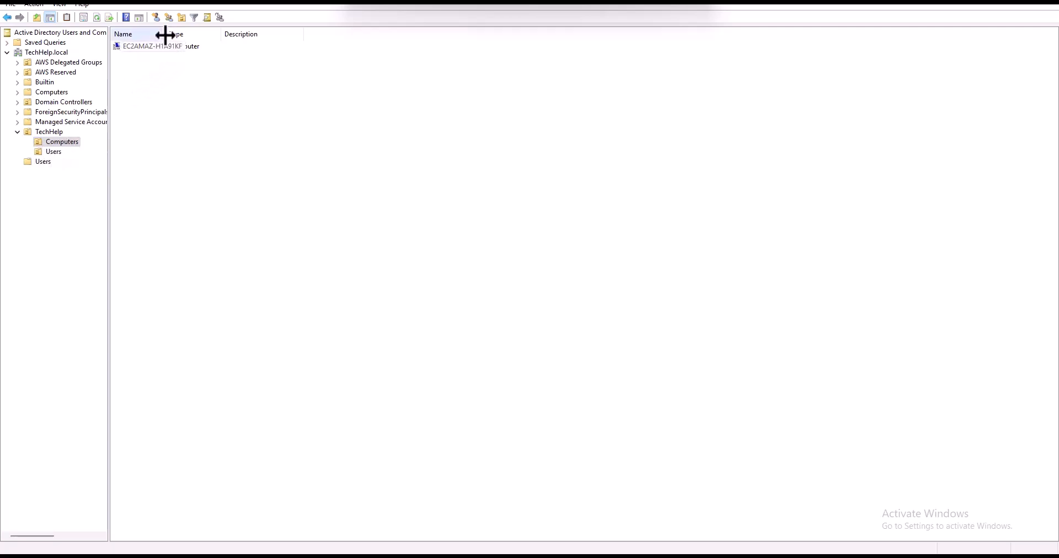
pyautogui.moveTo(166, 34); pyautogui.dragTo(199, 34)
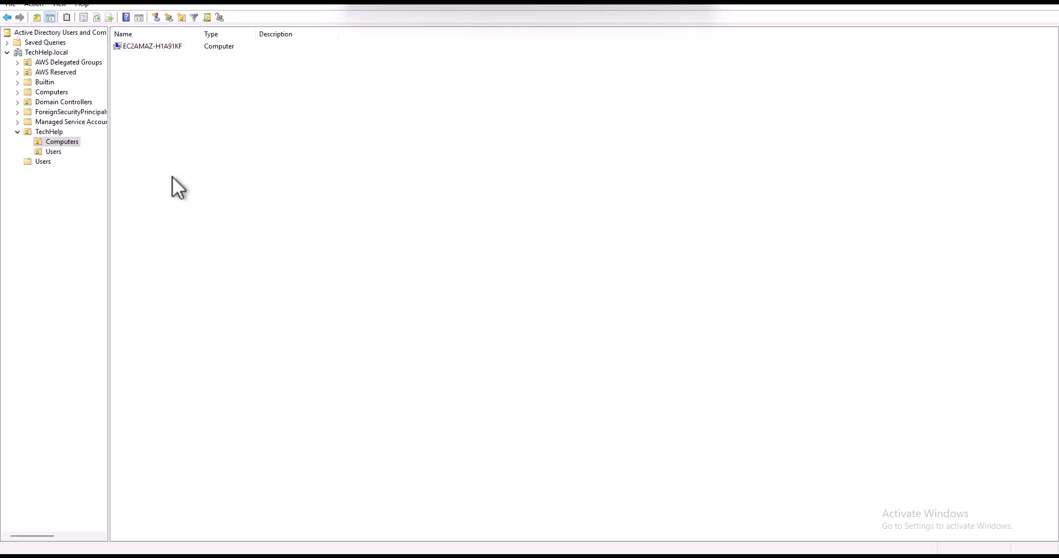